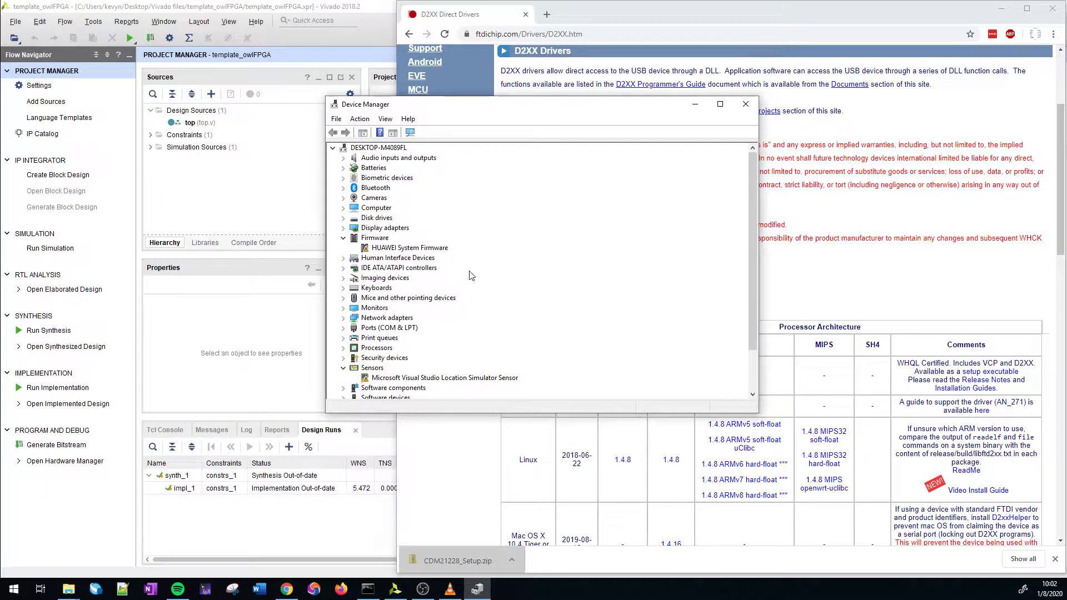
Expand the Ports (COM & LPT) category and inspect the general properties of USB Serial Port (COM11).
scroll(471, 275, down, 2)
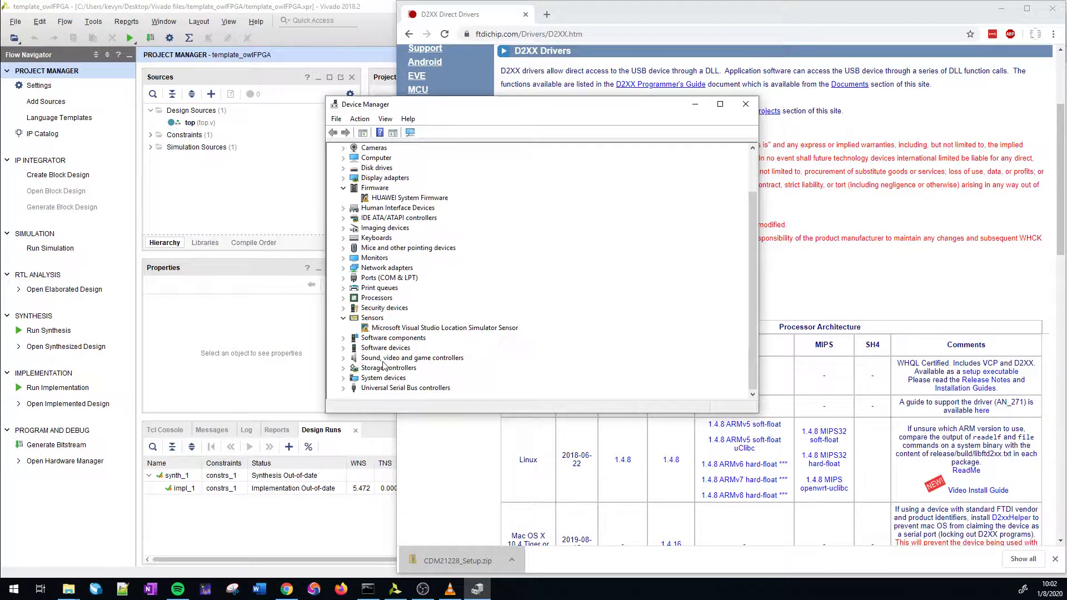
click(356, 278)
click(344, 278)
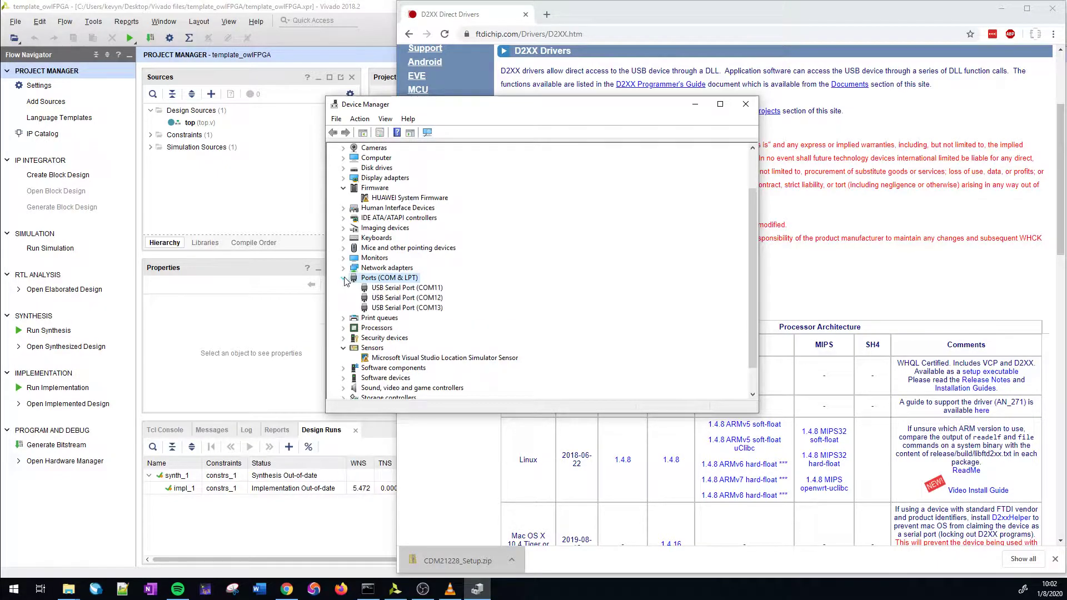
double_click(395, 288)
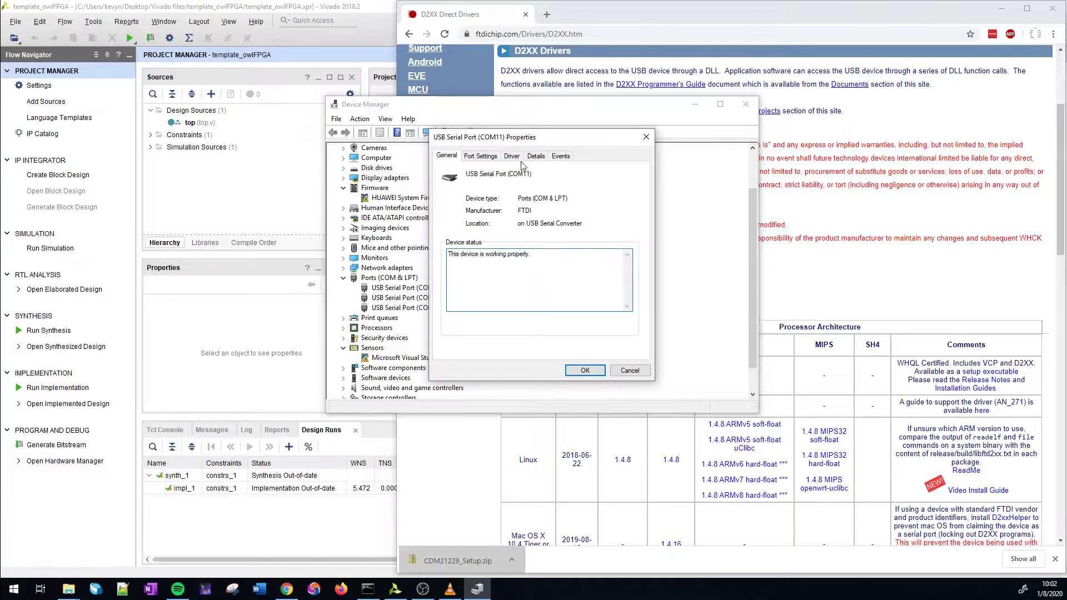
click(645, 137)
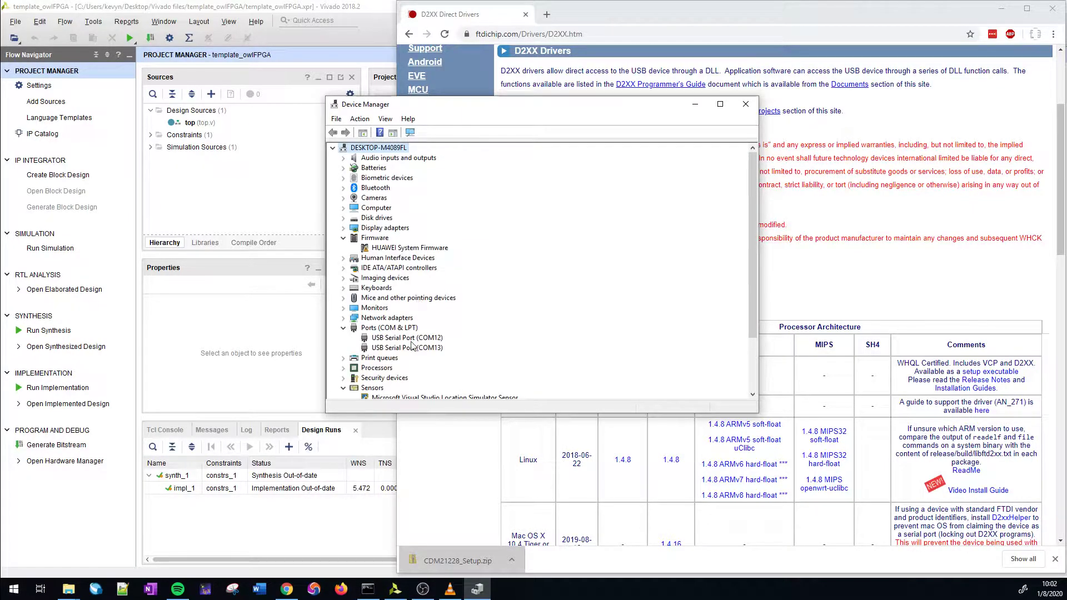
scroll(412, 345, down, 1)
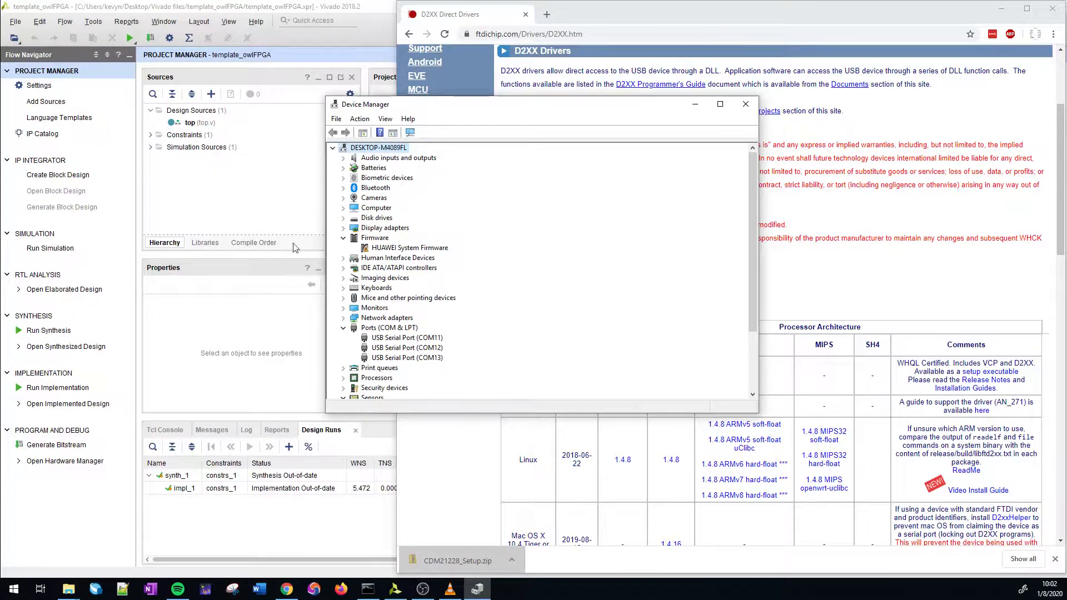
Switch to the programmer folder in File Explorer, open the CDM21228_Setup archive and select the setup application inside it.
click(74, 590)
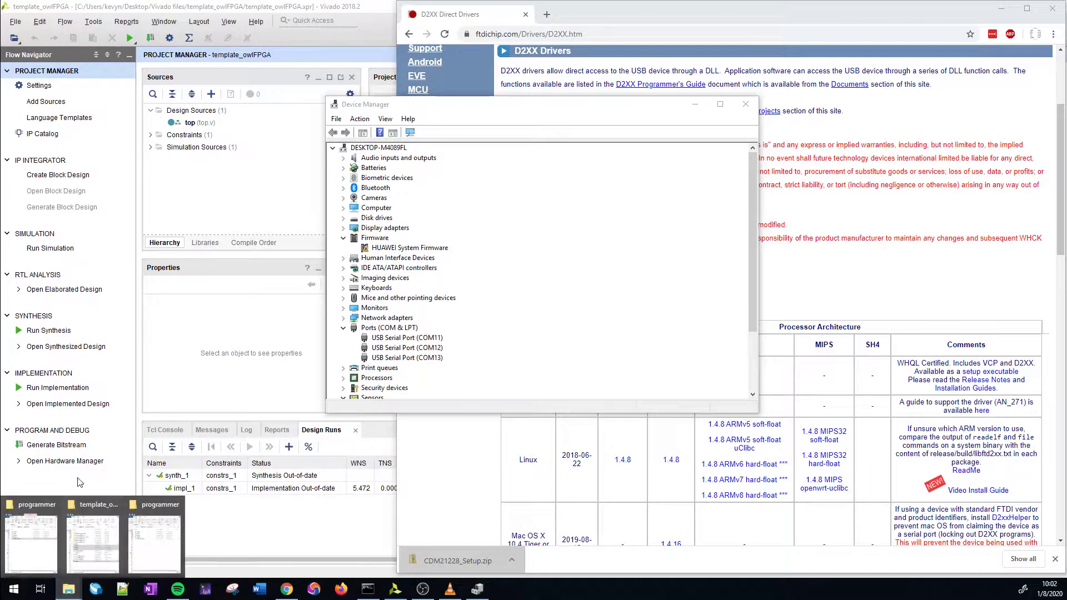
mouse_move(150, 542)
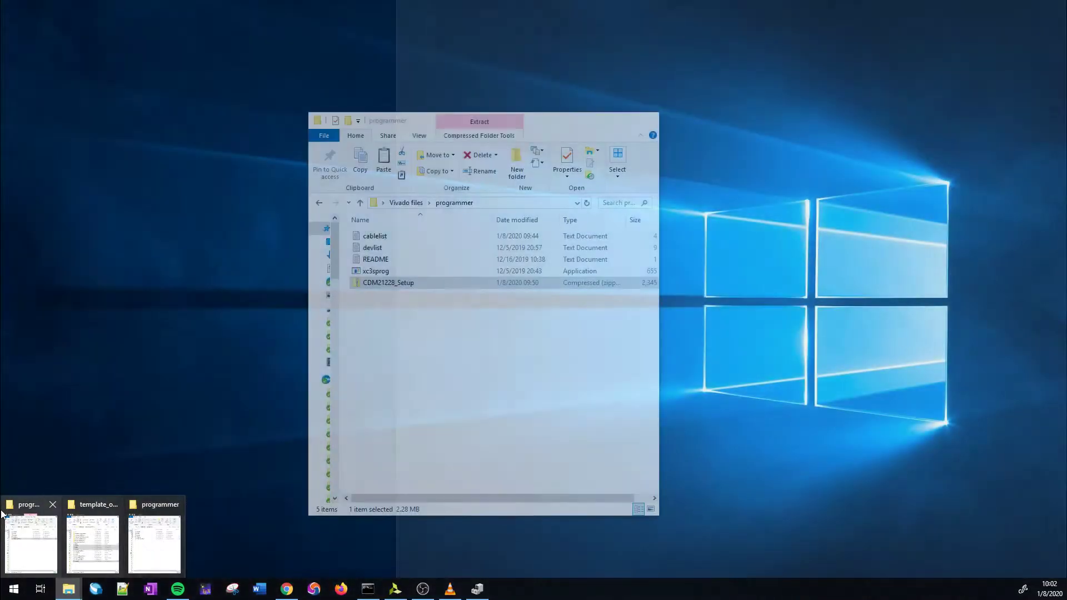
click(32, 528)
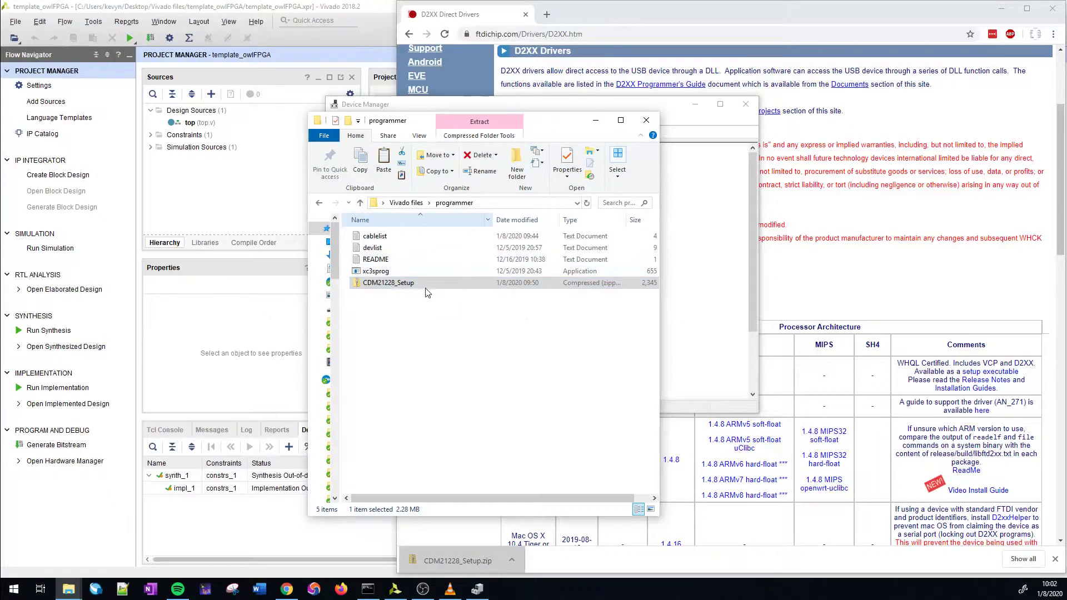
click(385, 293)
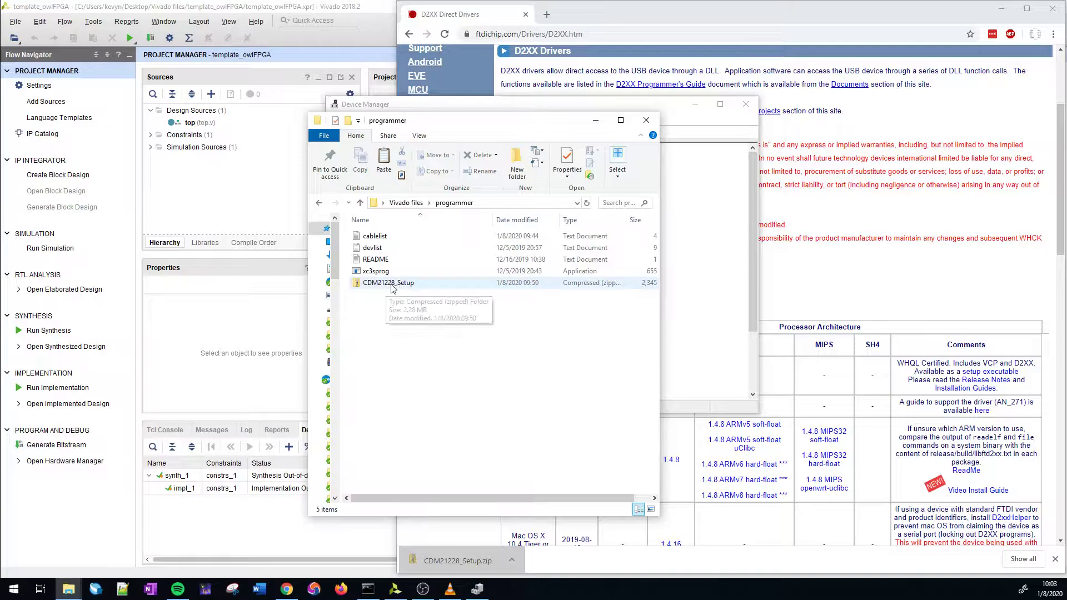
double_click(386, 285)
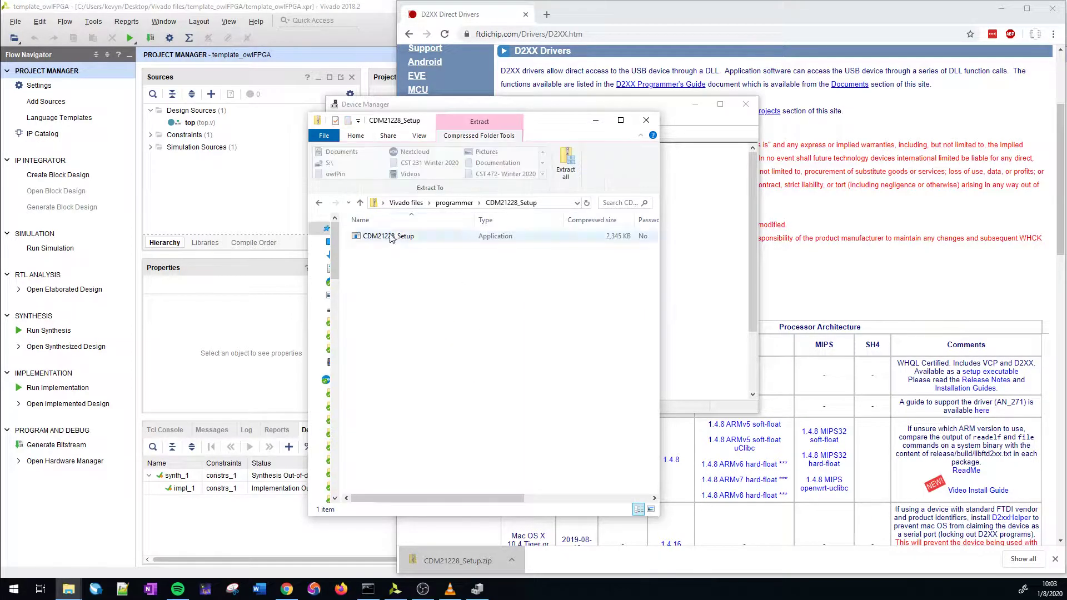
click(900, 320)
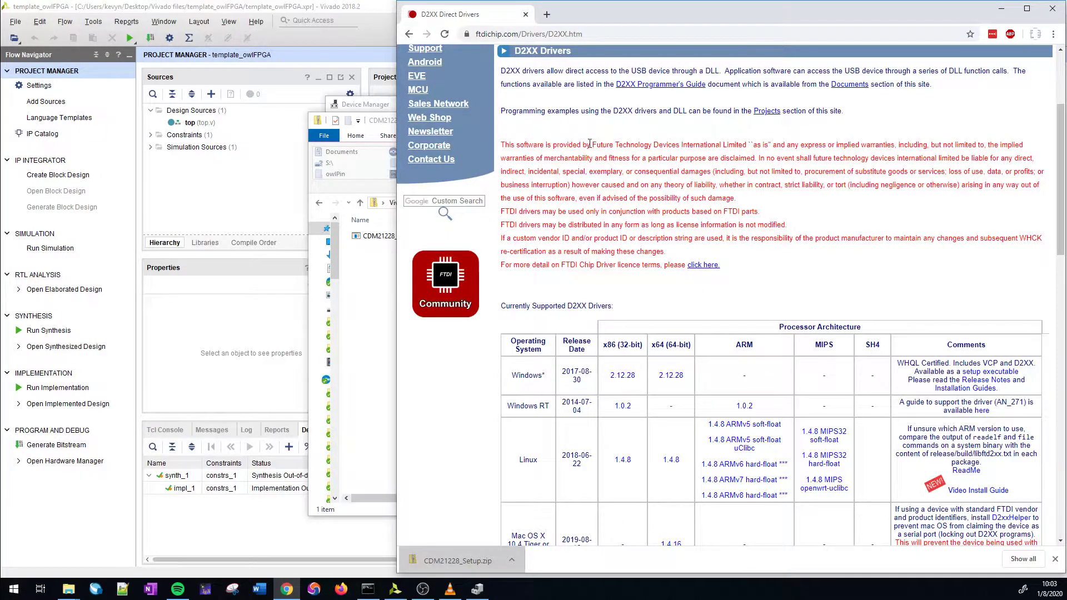
click(378, 236)
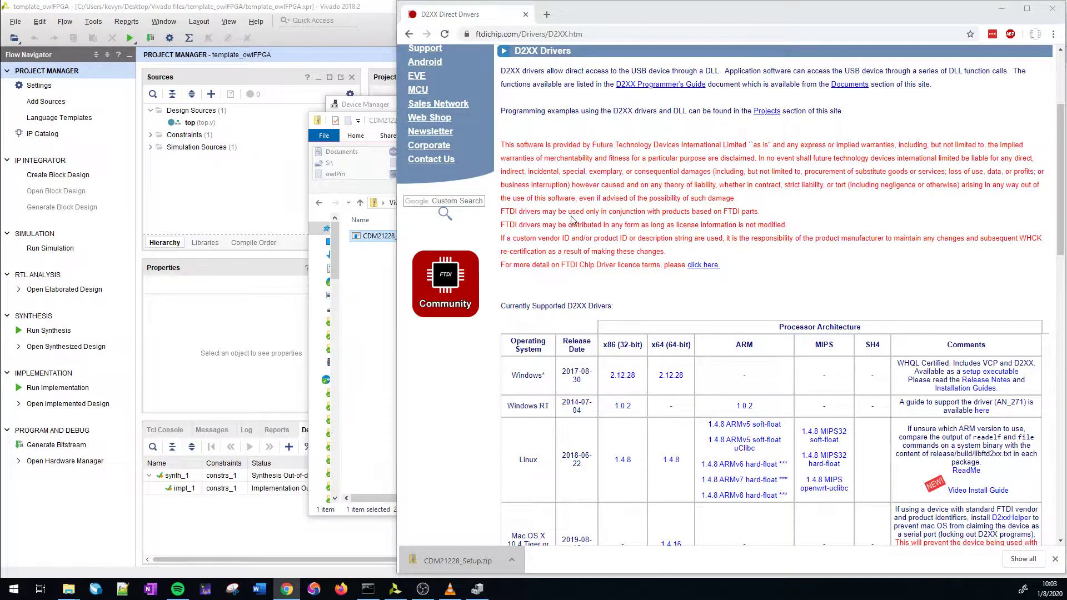
click(373, 236)
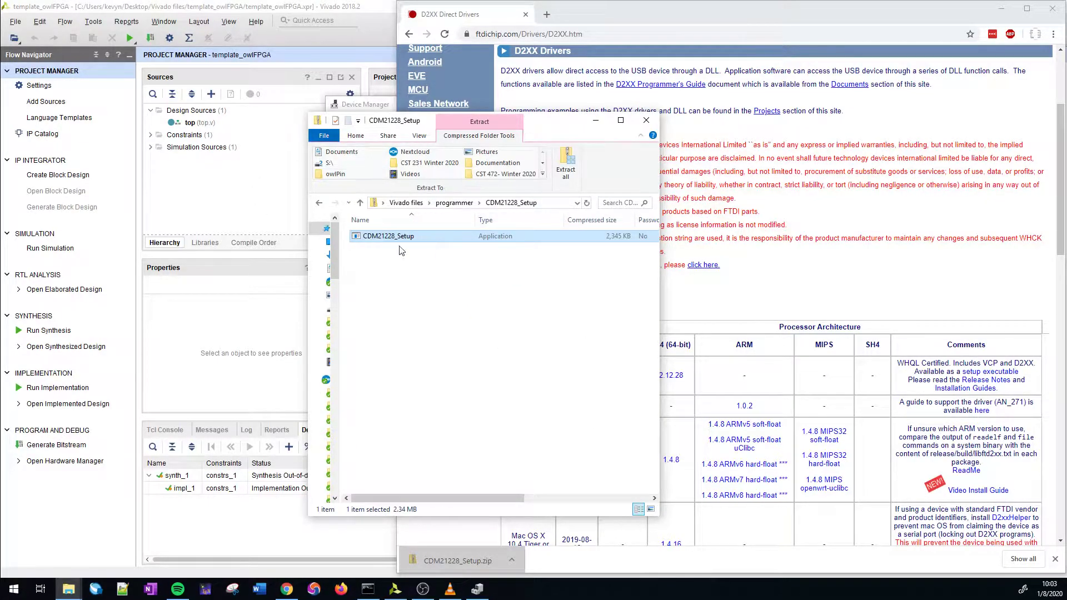
Close the driver archive and Device Manager windows and return to the Vivado project summary.
click(647, 120)
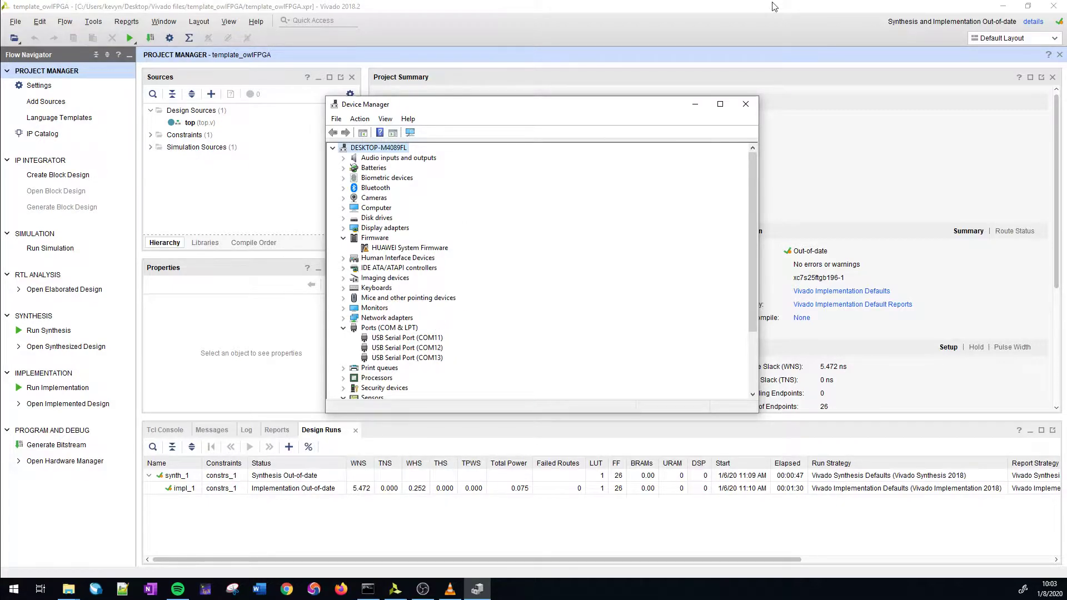
click(745, 104)
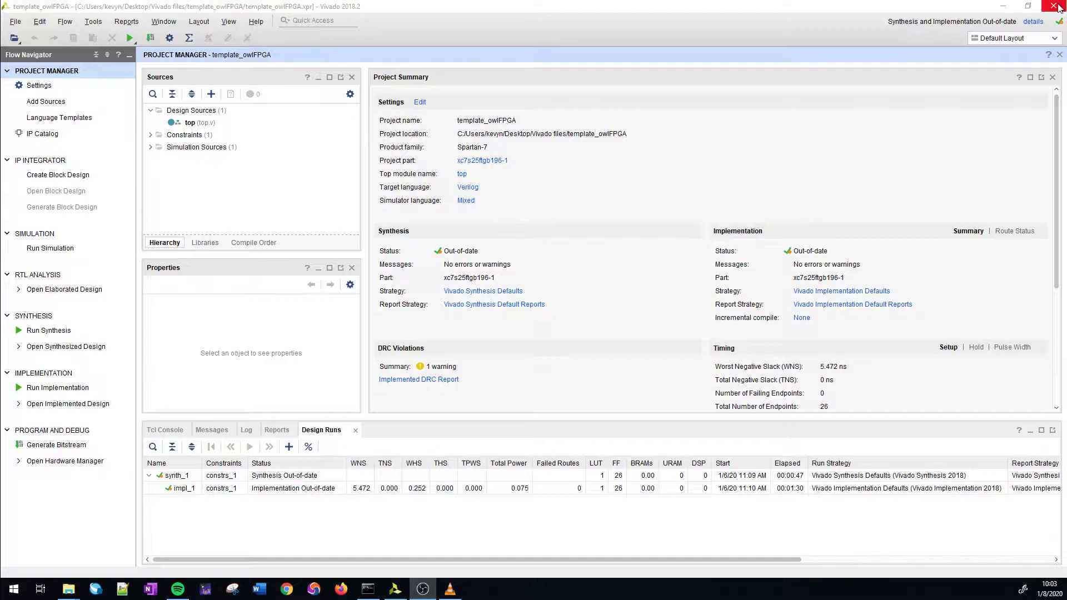
click(889, 139)
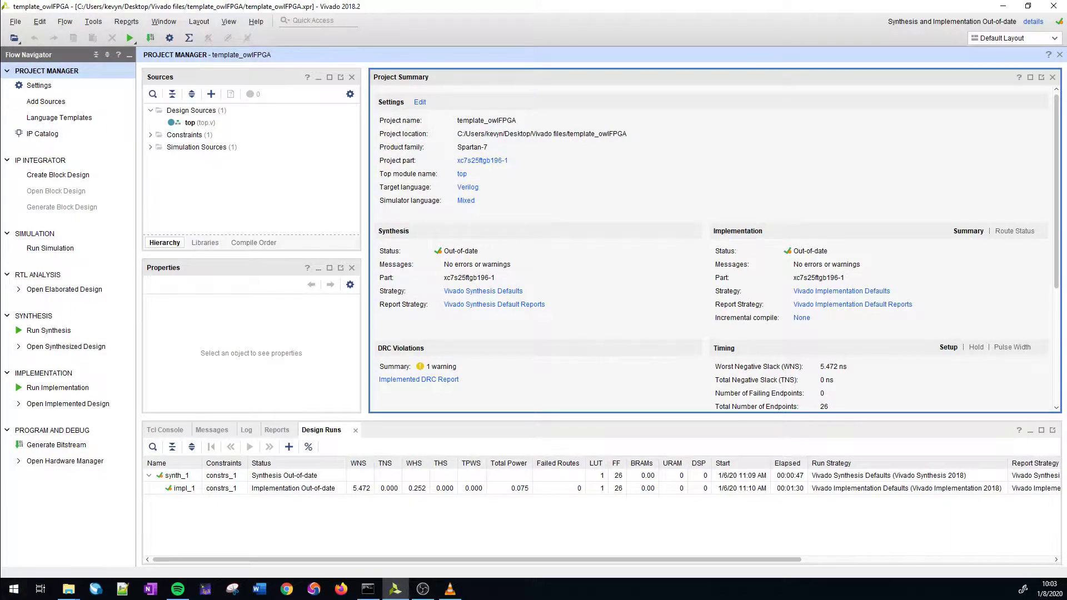
Browse the Vivado files folder and its template_owlFPGA project folder in File Explorer, then return to Vivado.
click(69, 589)
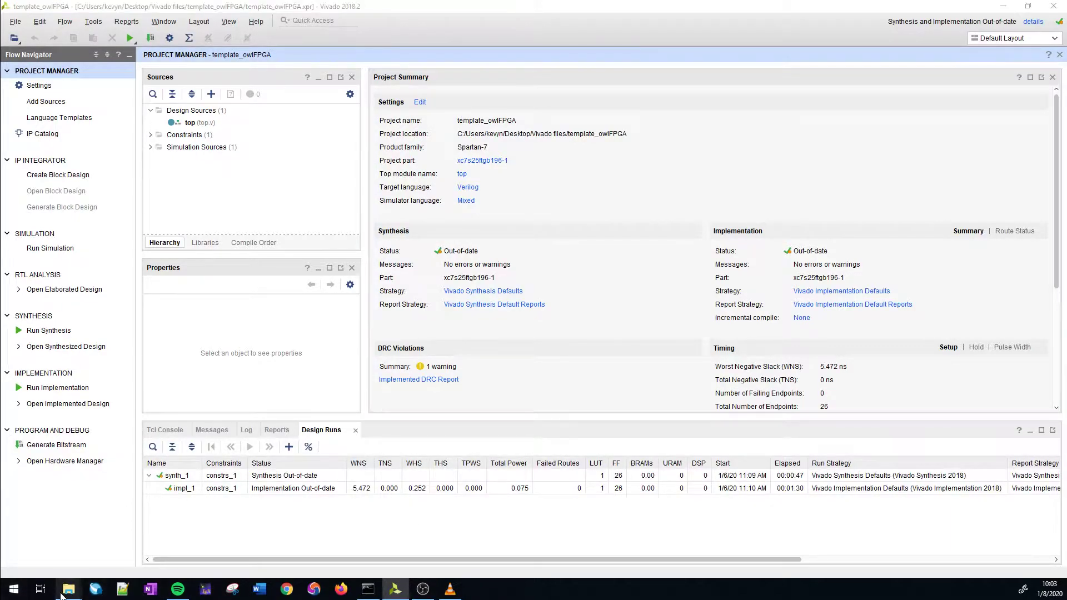
click(38, 542)
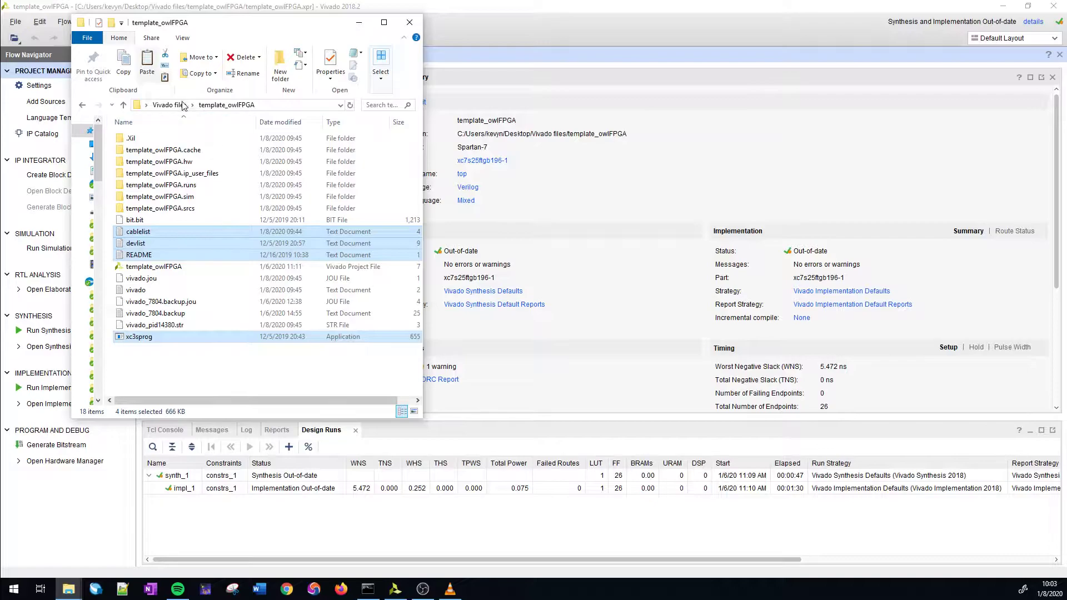
click(169, 105)
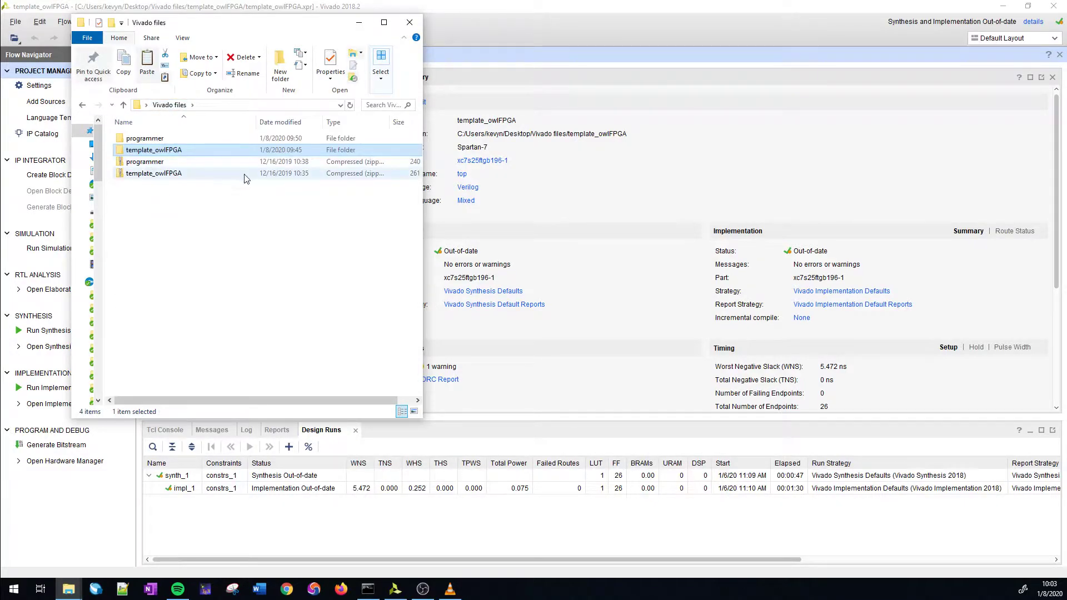
click(144, 174)
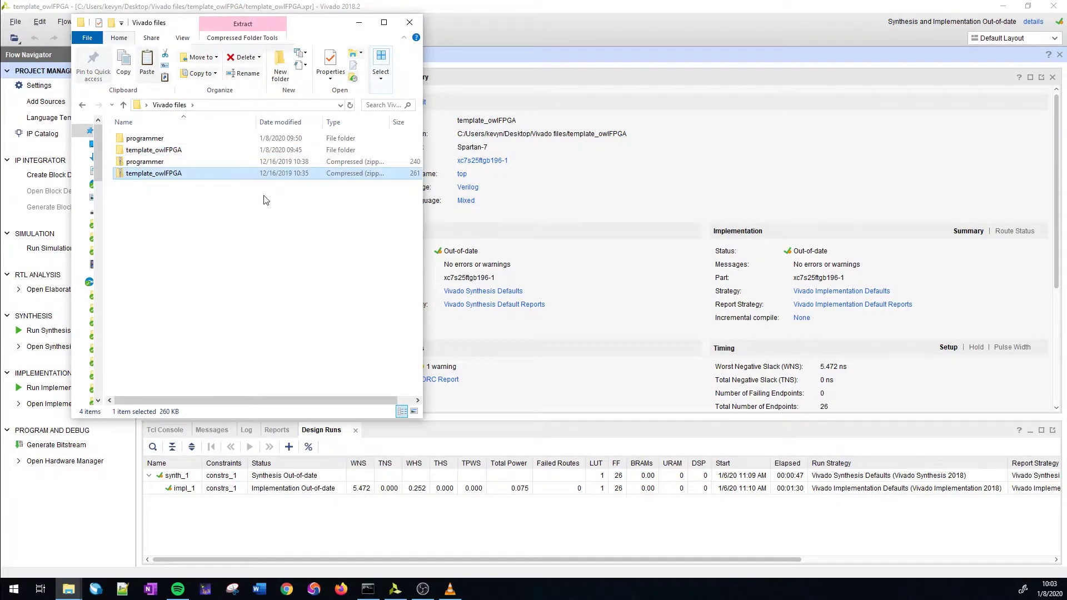
double_click(167, 150)
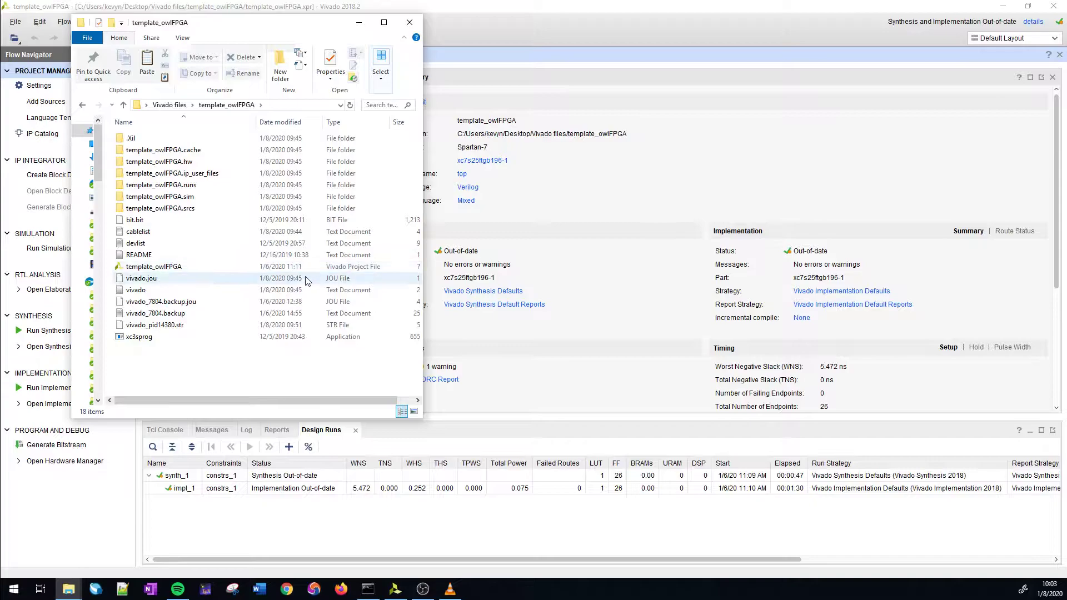
click(617, 5)
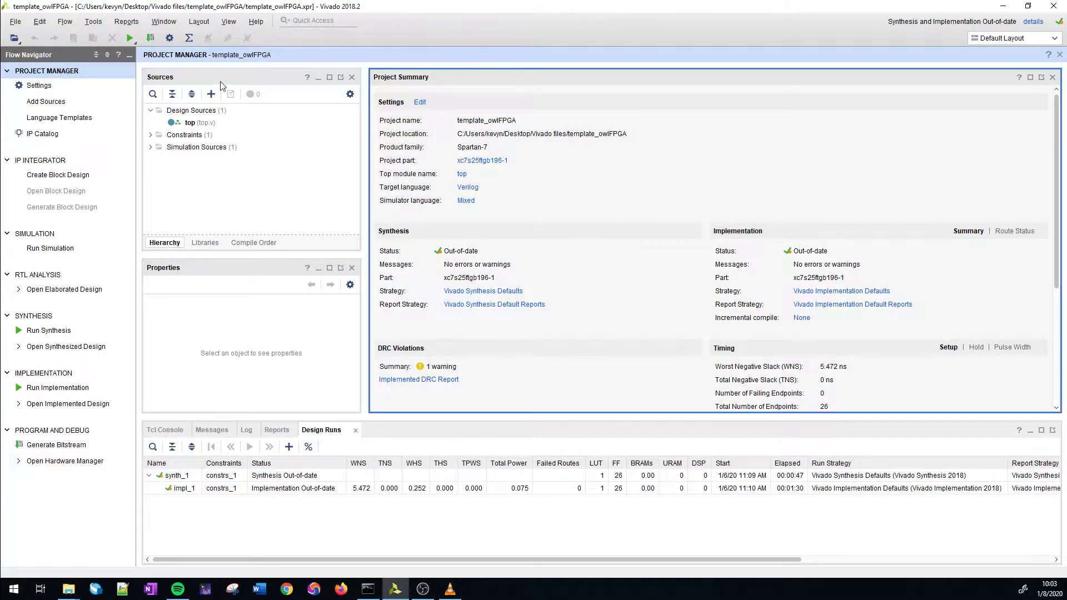
Open the top.v design source and examine its header comments, port declarations and signal assignments.
double_click(191, 123)
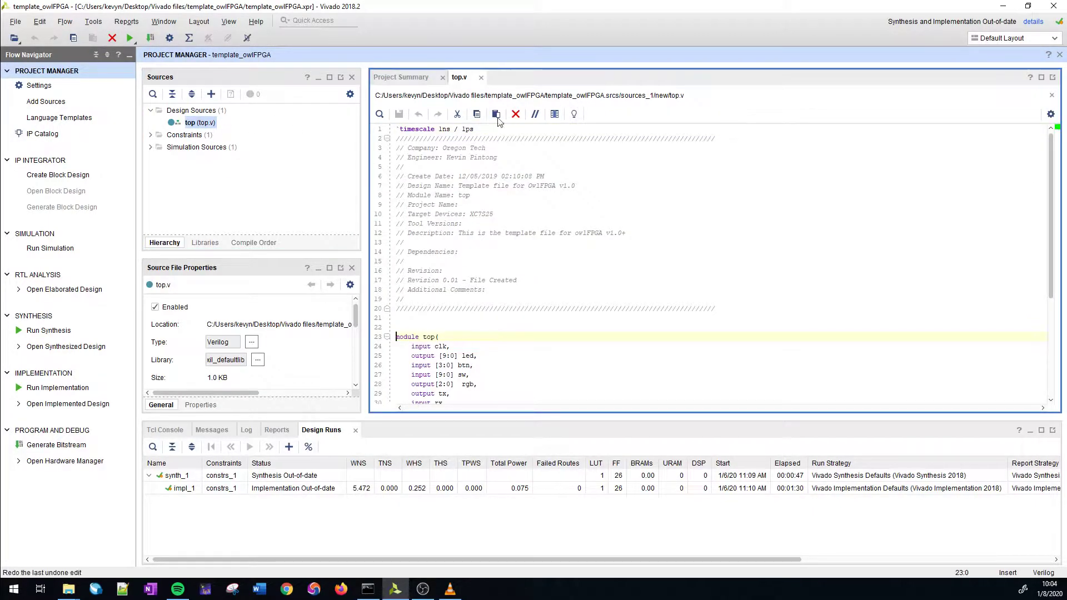
scroll(508, 282, down, 5)
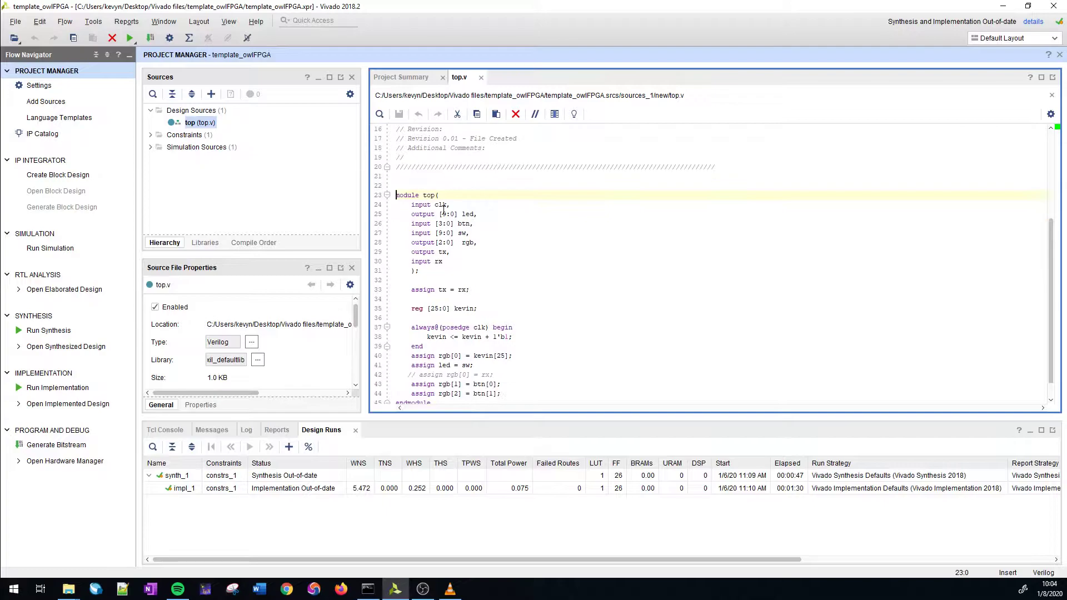
scroll(443, 207, up, 3)
scroll(505, 249, down, 4)
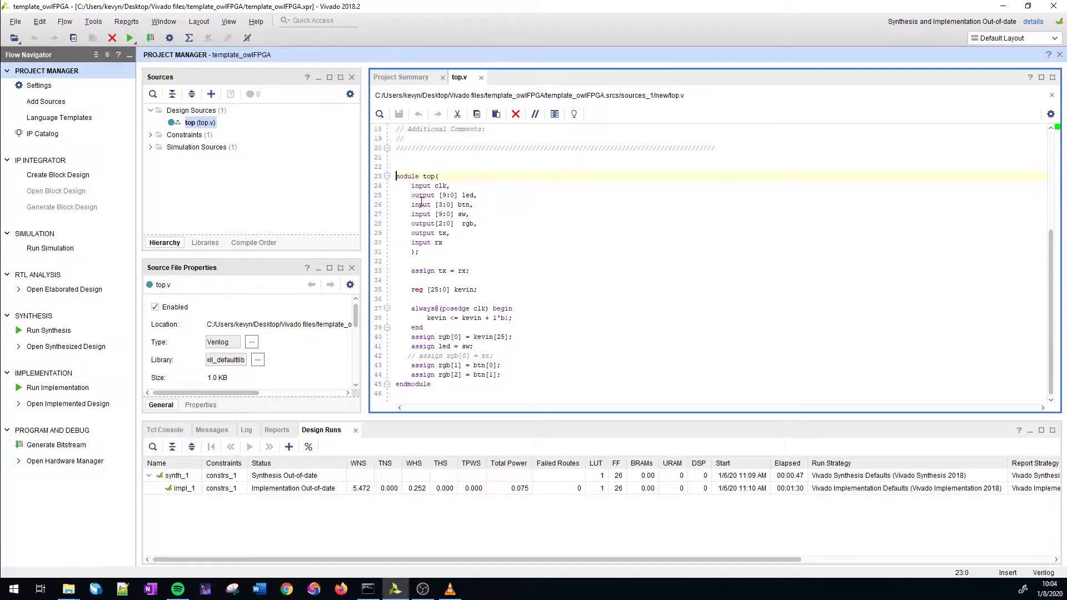
scroll(577, 285, up, 6)
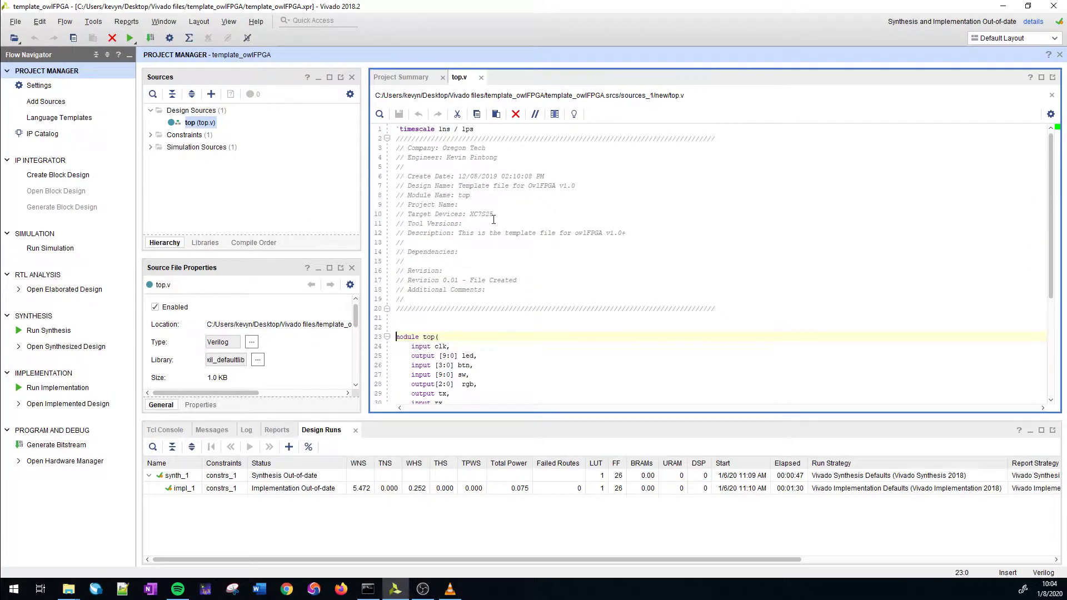
scroll(581, 242, down, 4)
scroll(580, 241, down, 1)
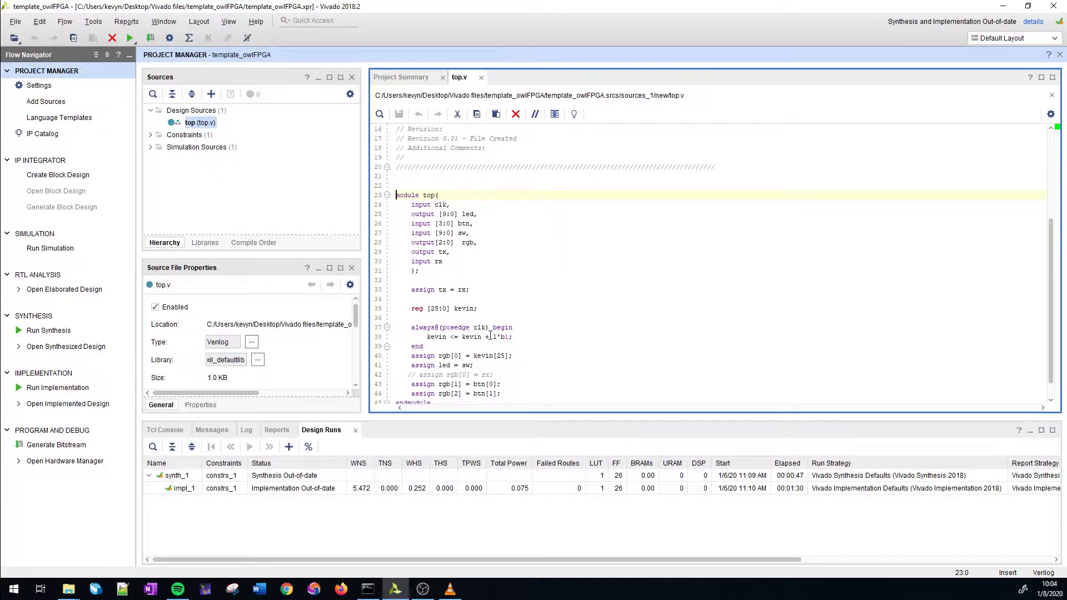
scroll(500, 336, down, 1)
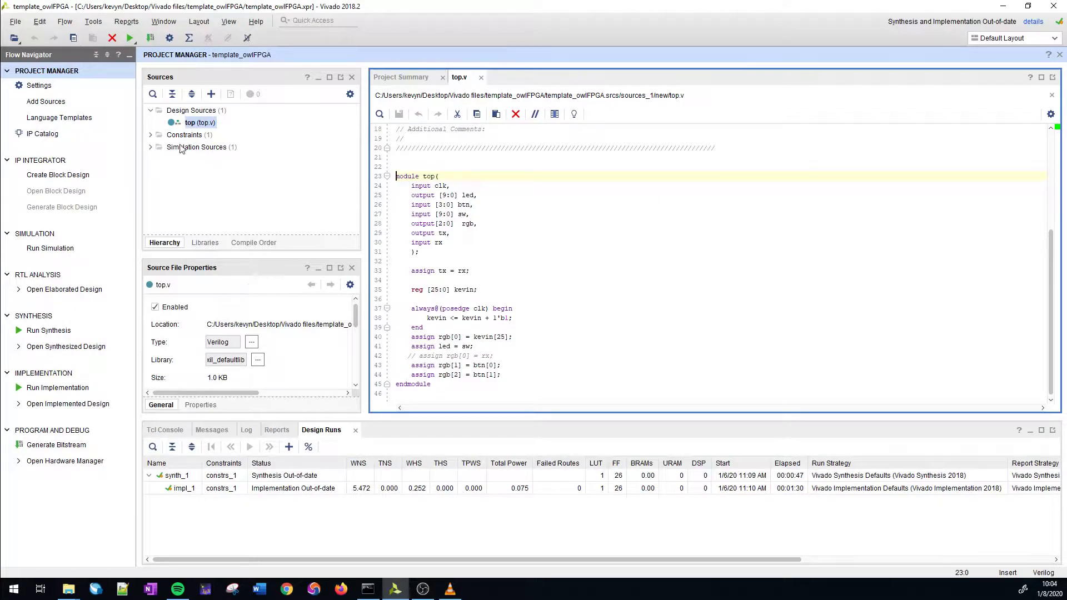
Open the owlFPGA.xdc constraints file and review its pin assignments for the clock, LEDs, RGB LEDs, buttons, switches and UART.
click(150, 136)
double_click(199, 160)
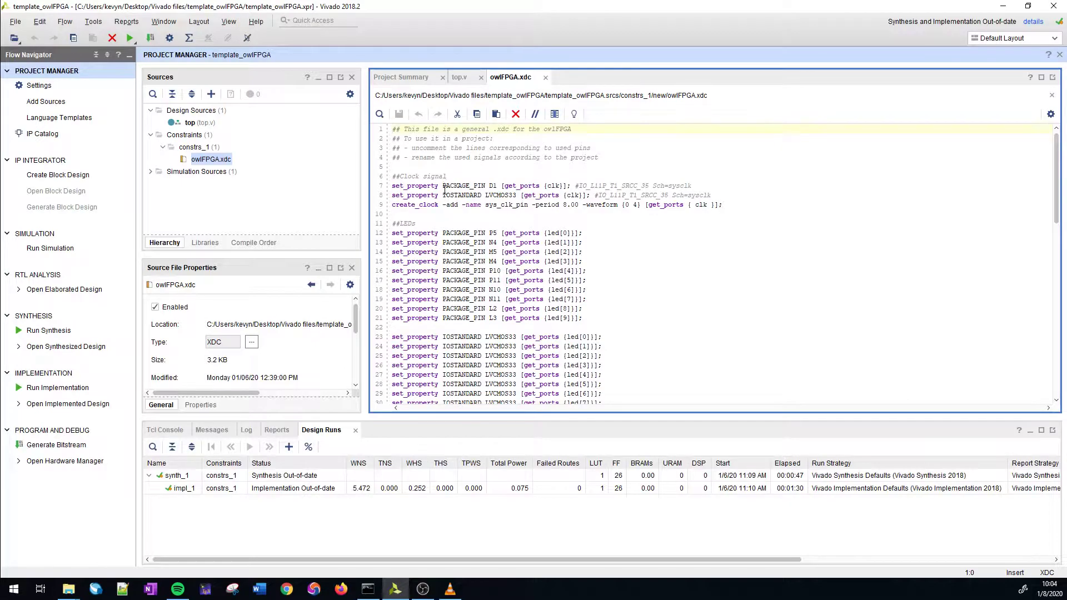
scroll(431, 230, down, 3)
scroll(431, 226, down, 6)
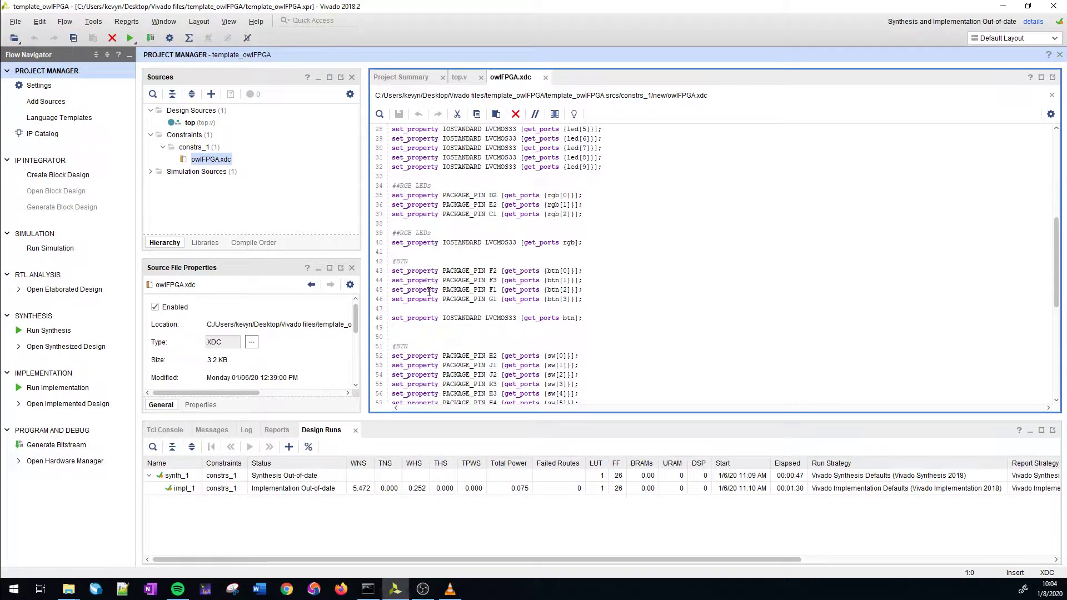
scroll(428, 293, down, 9)
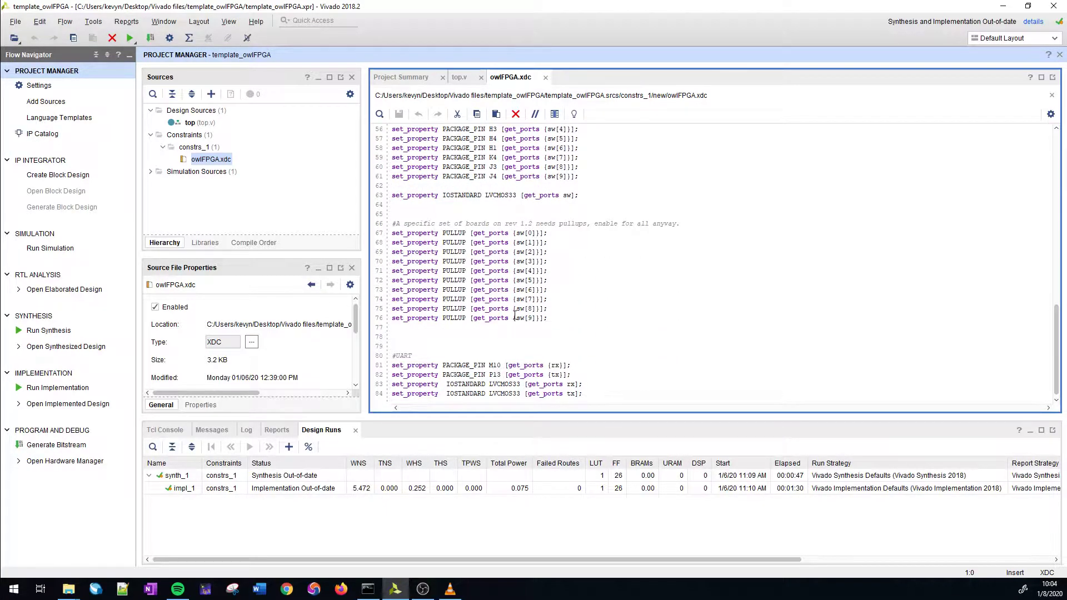
scroll(498, 238, up, 4)
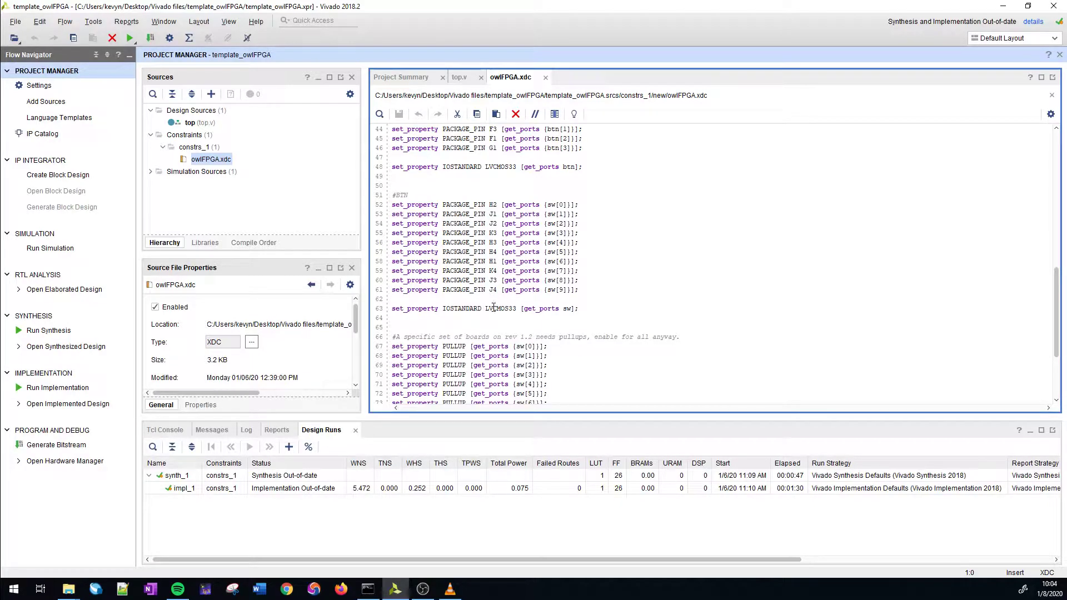
scroll(515, 263, up, 12)
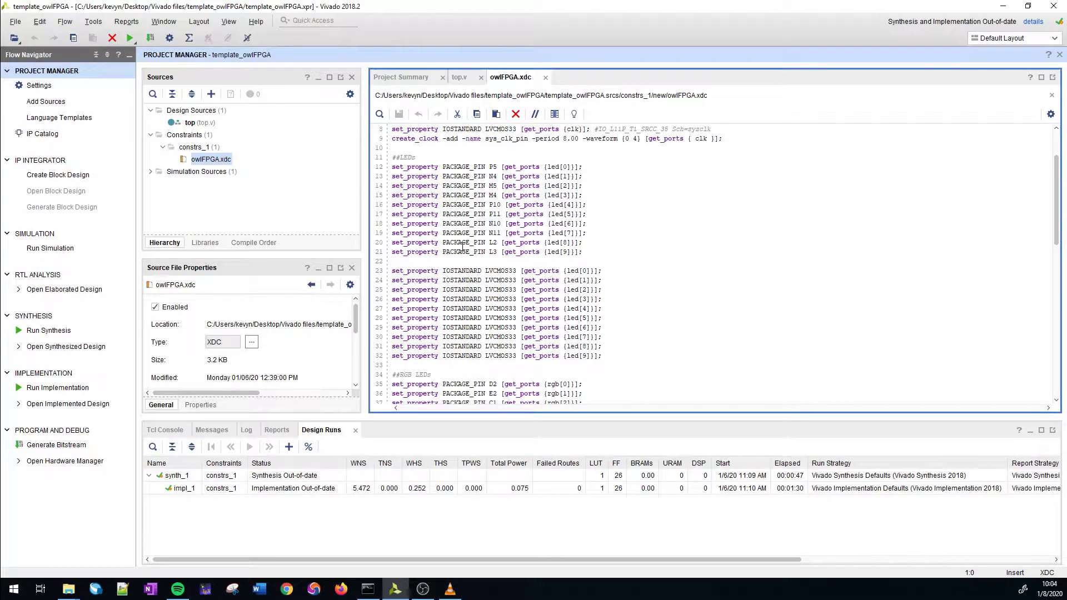
scroll(514, 267, up, 2)
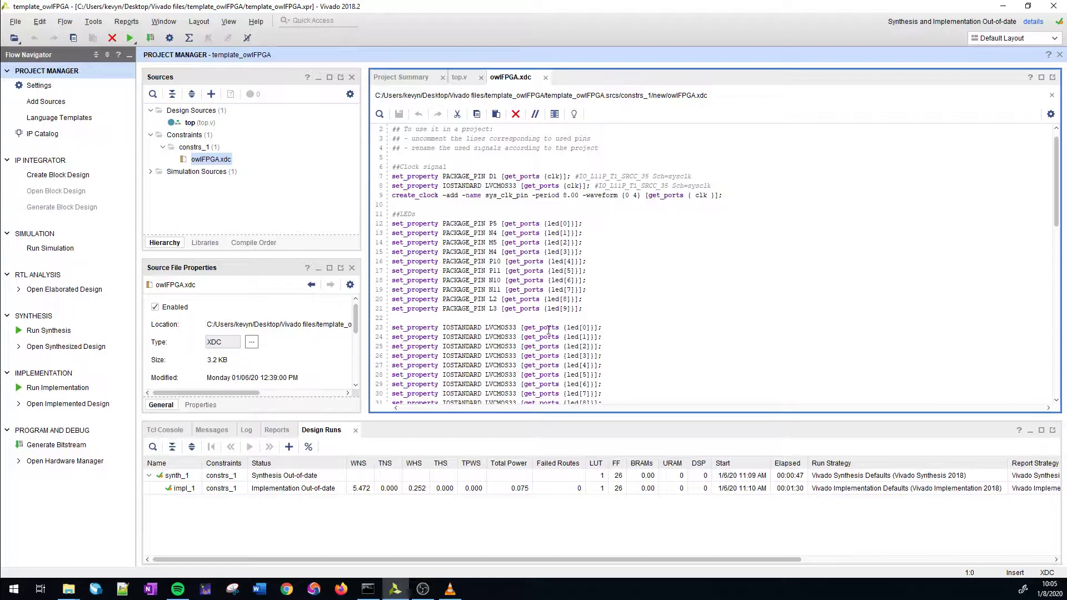
scroll(539, 273, down, 8)
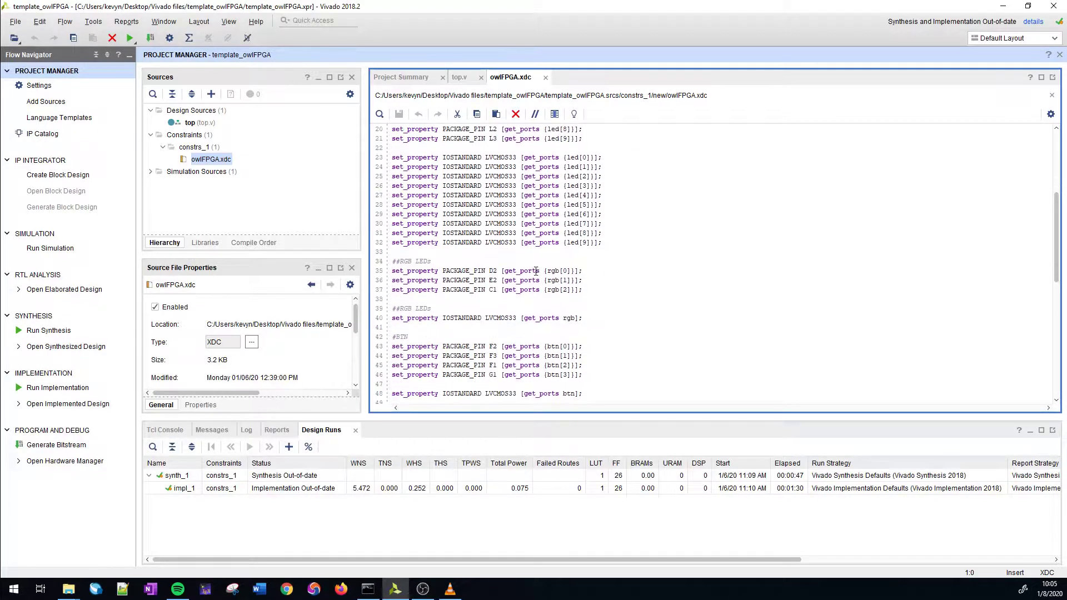
Review the clock, LED, RGB LED, button, switch, pull-up and UART constraints in owlFPGA.xdc once more.
scroll(537, 272, up, 8)
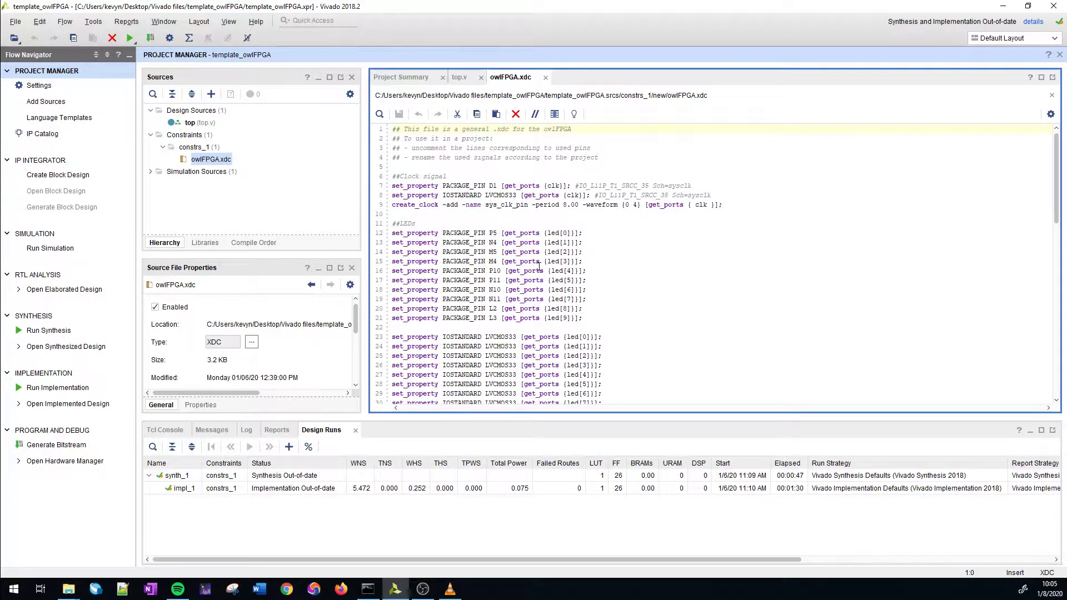
scroll(398, 233, down, 15)
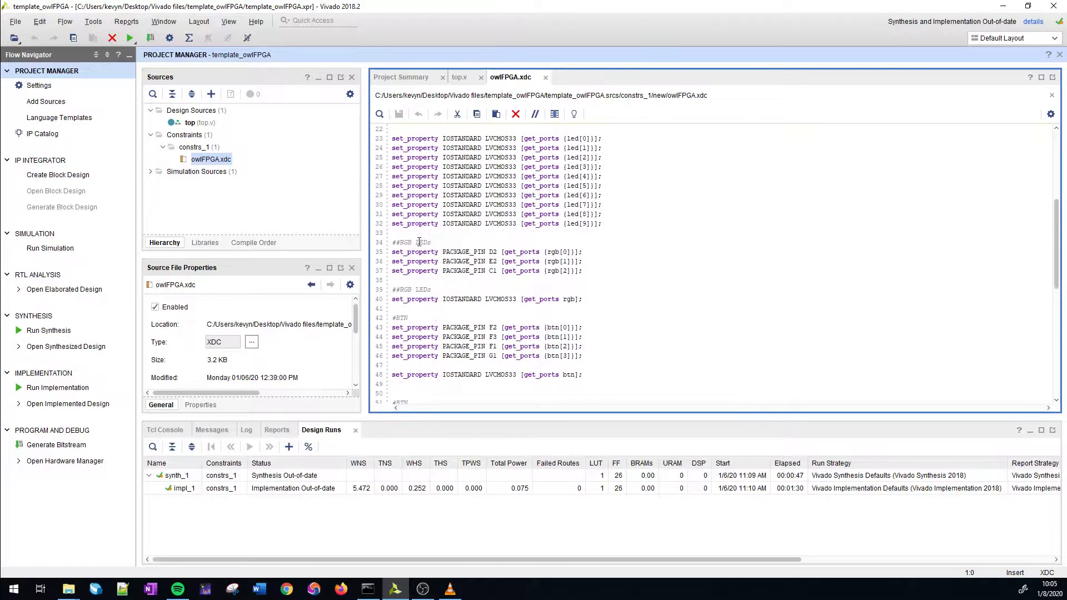
scroll(421, 239, down, 3)
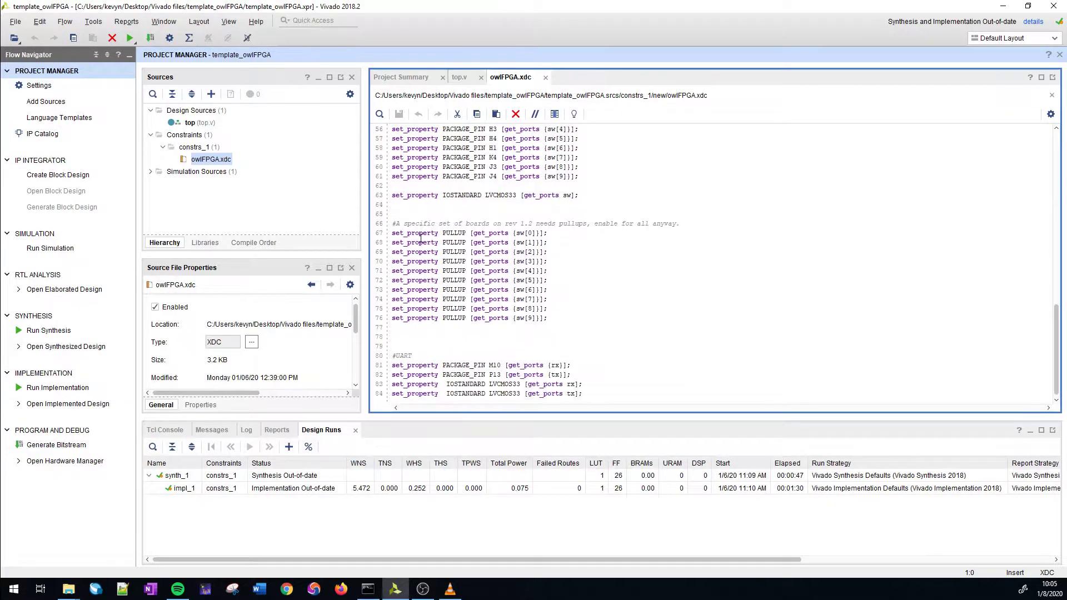
scroll(439, 222, up, 2)
scroll(435, 185, up, 1)
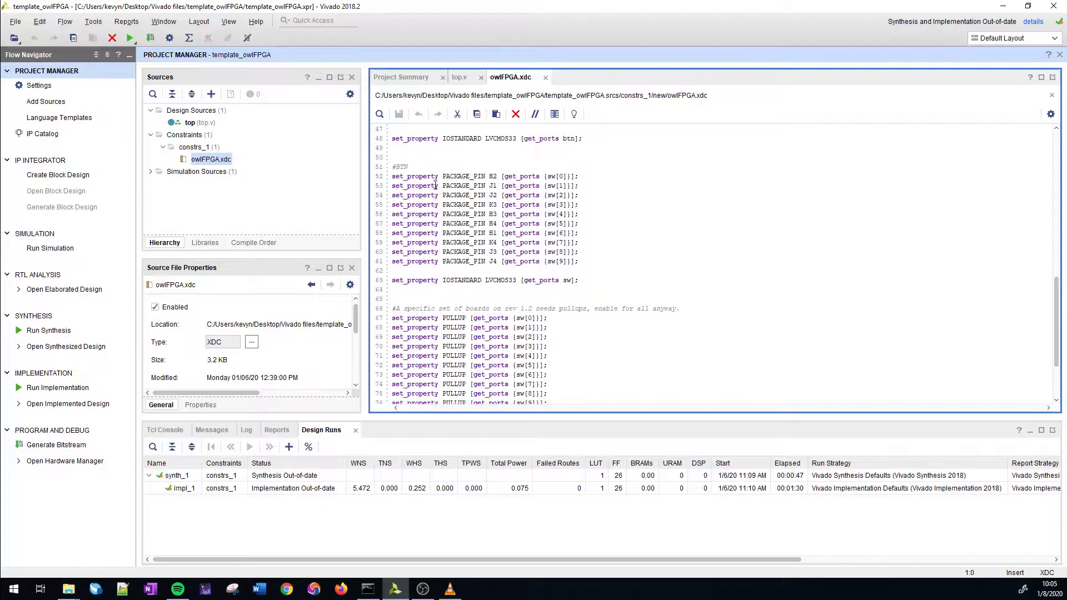
scroll(436, 186, down, 1)
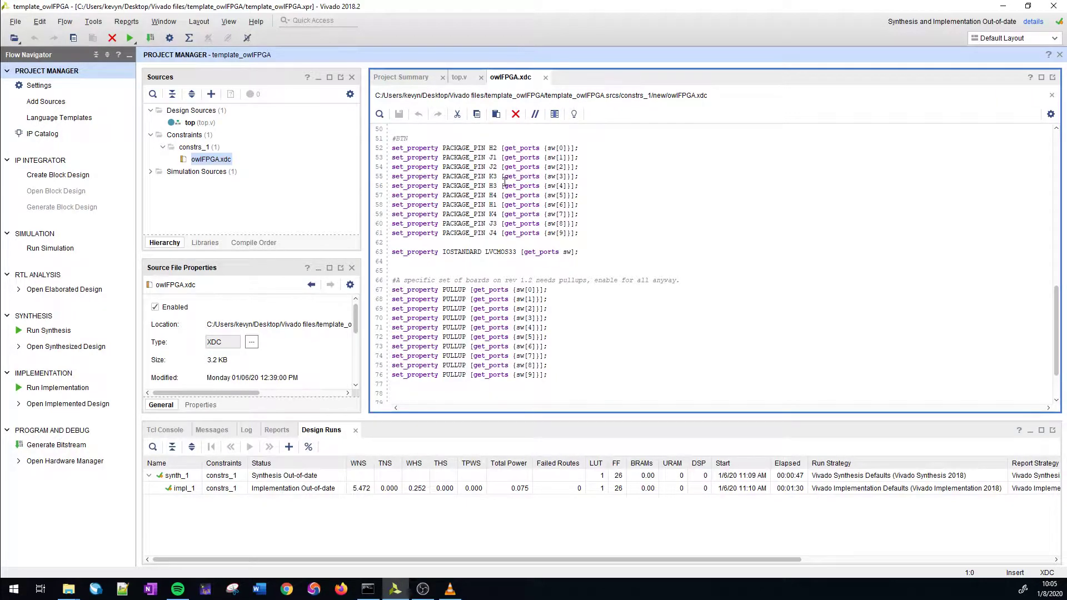
Open the OwlFPGA v1.3 Users Guide in Word and look through its GPIO pinout sections back to the oscillator description.
click(259, 590)
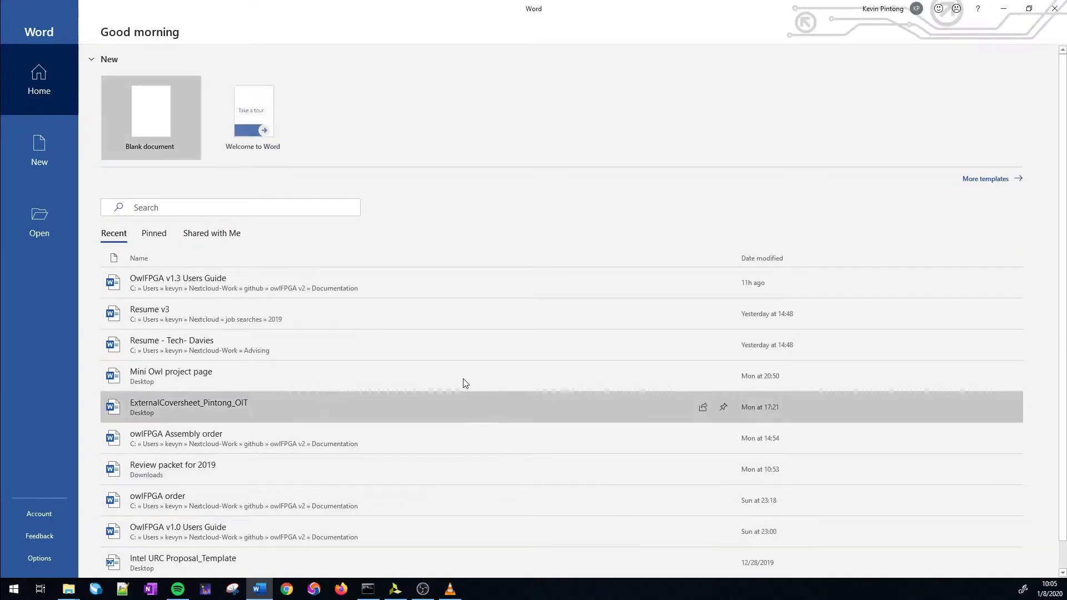
key(Return)
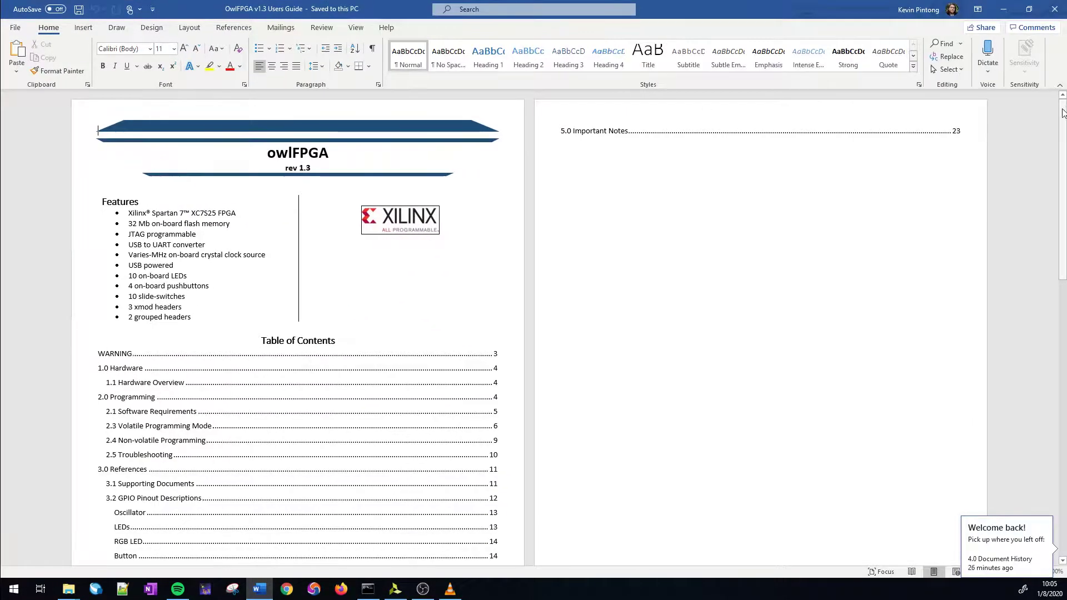
drag(1062, 113, 1063, 372)
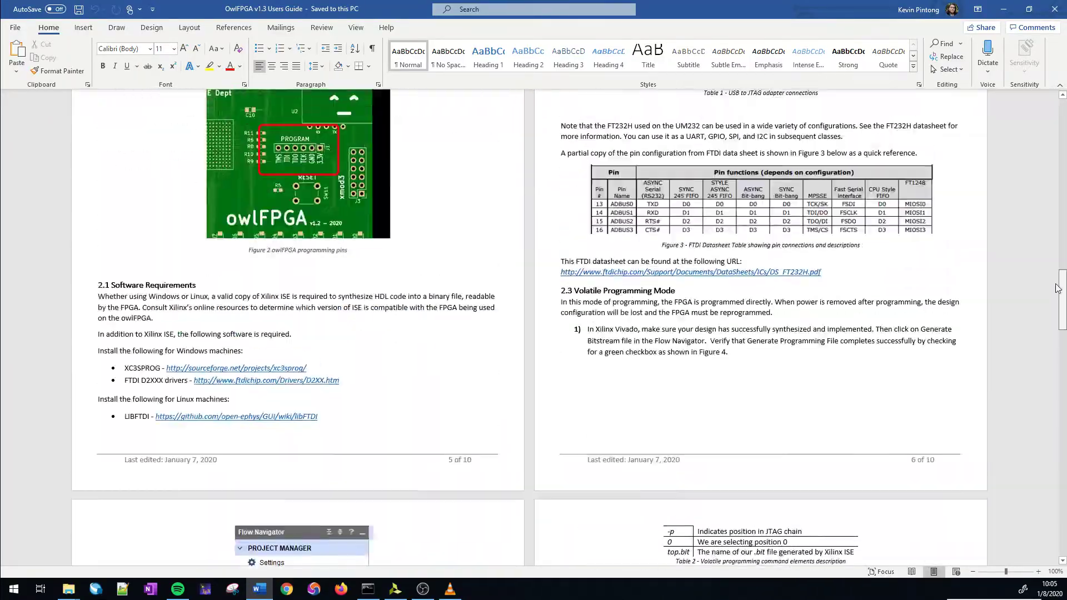
scroll(1058, 289, down, 20)
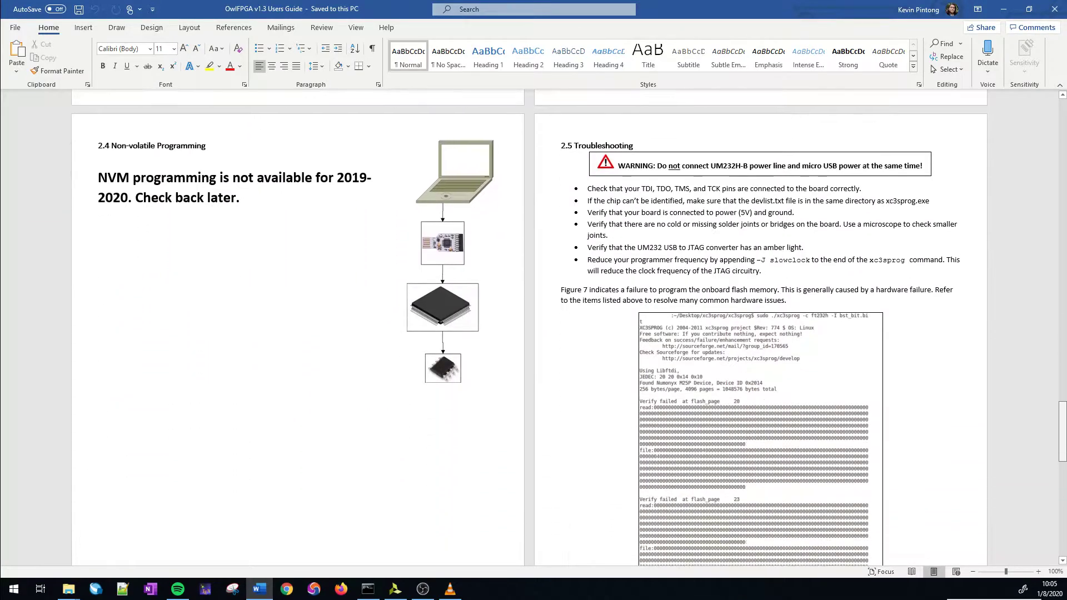
scroll(1058, 289, down, 20)
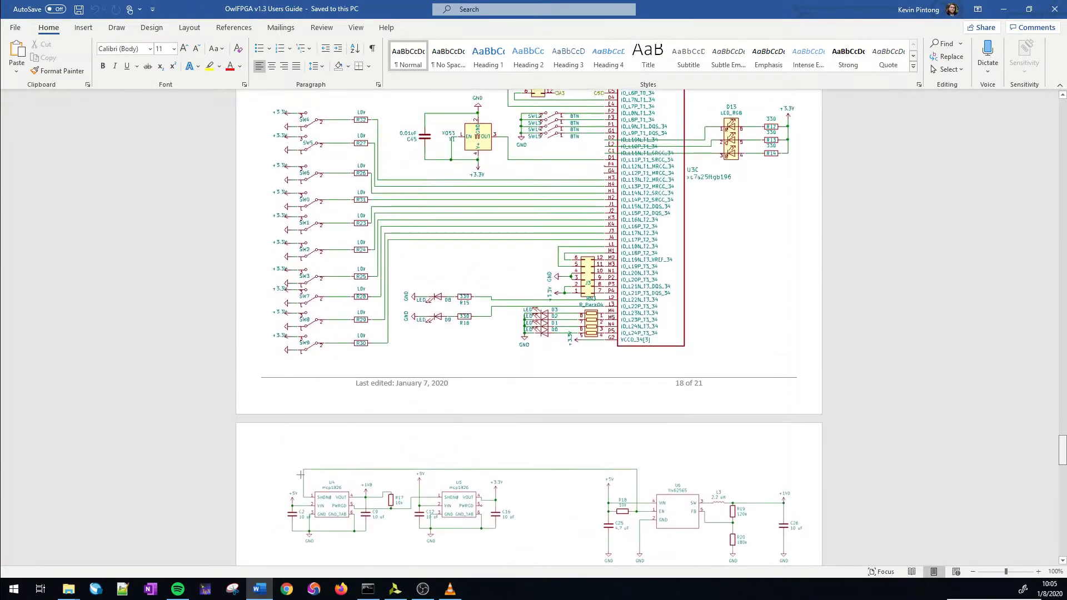
scroll(435, 455, up, 15)
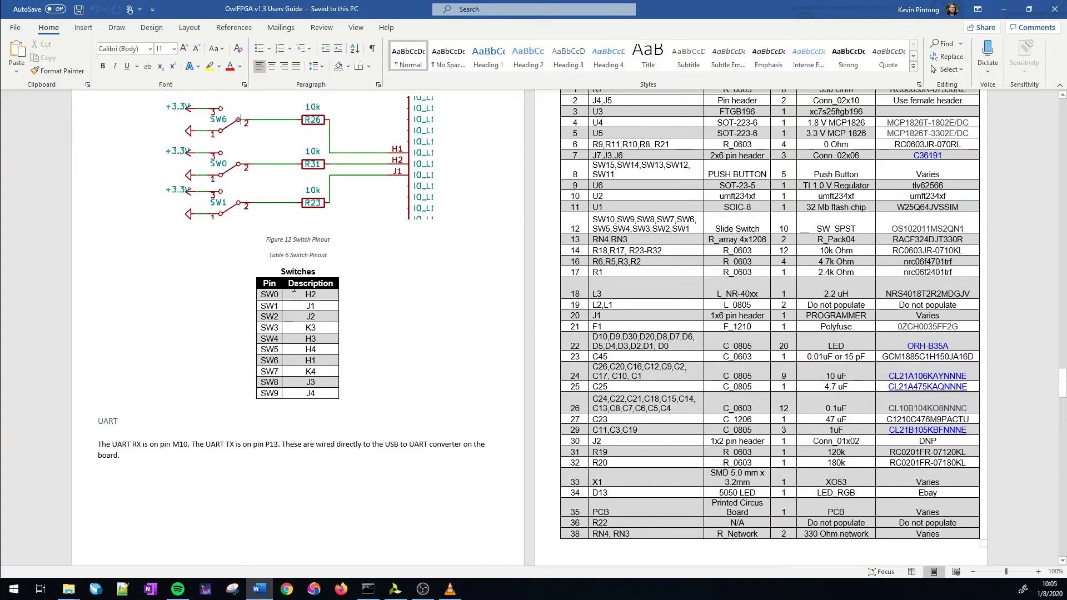
scroll(317, 361, up, 10)
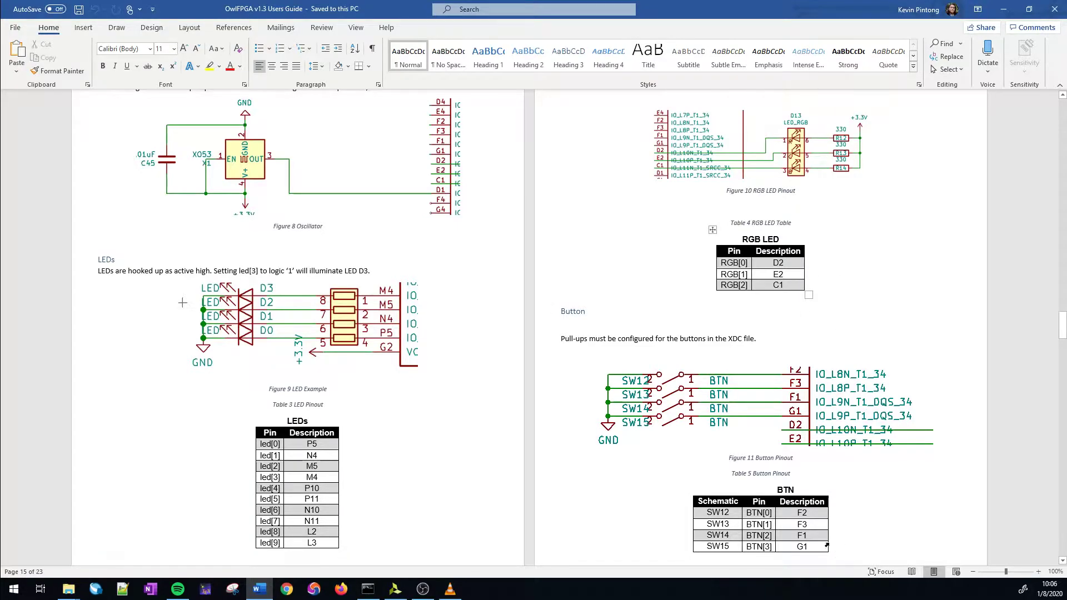
scroll(827, 546, up, 10)
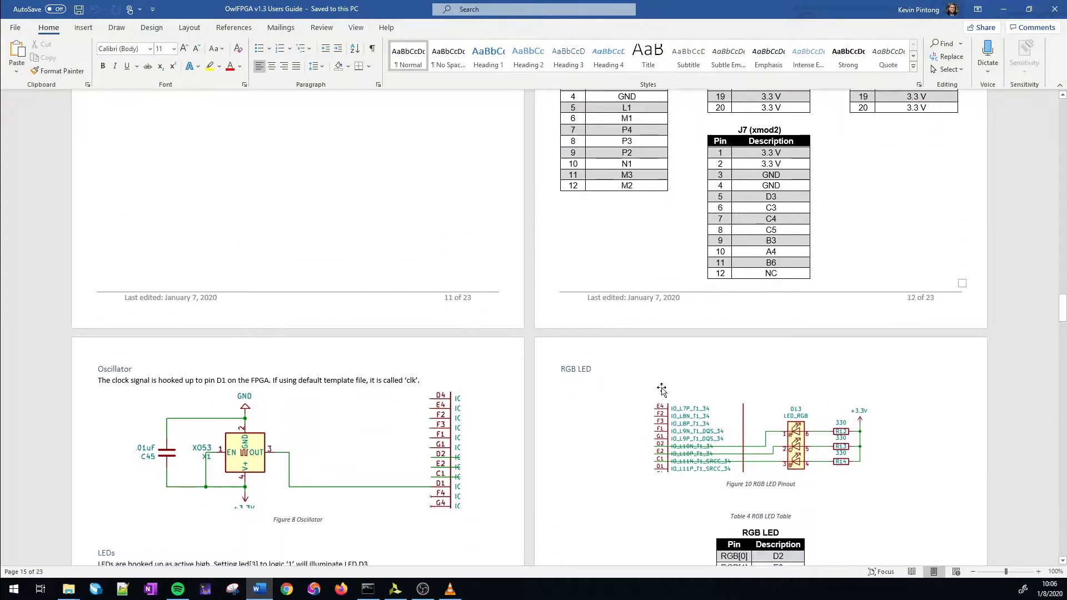
scroll(661, 391, down, 2)
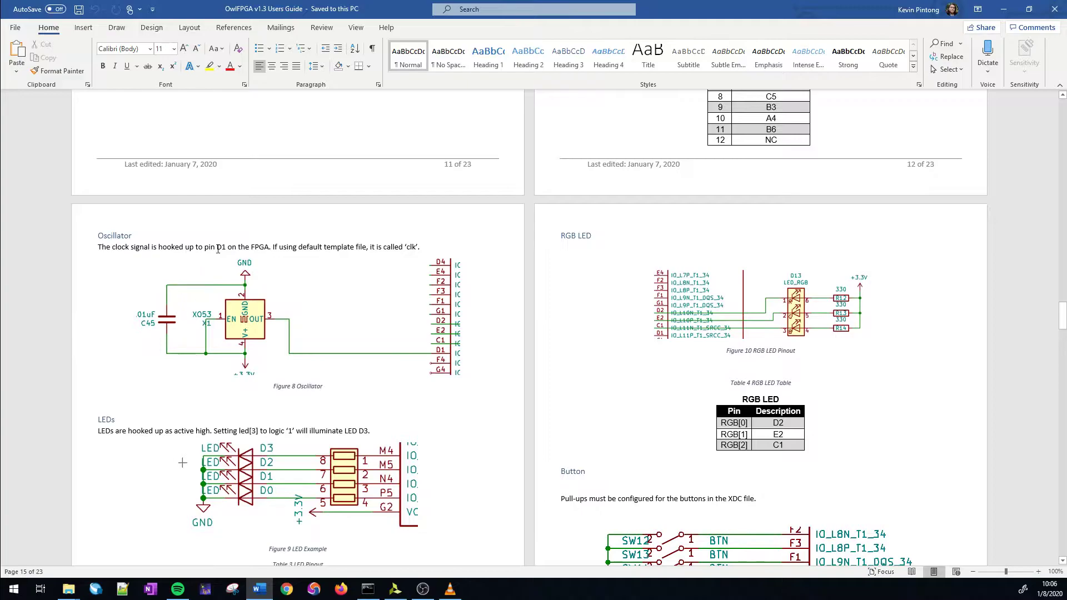
Return to Vivado and compare the clock pin constraint in owlFPGA.xdc with the guide, then look over the remaining constraints.
click(1004, 9)
scroll(534, 213, up, 10)
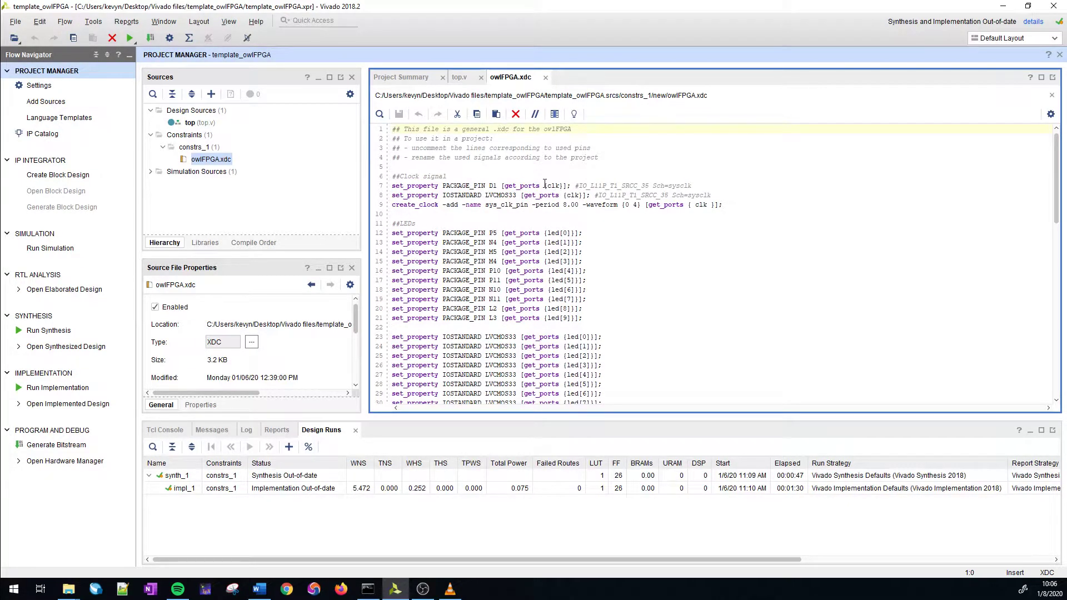
drag(489, 185, 498, 186)
scroll(477, 199, down, 10)
scroll(625, 274, down, 3)
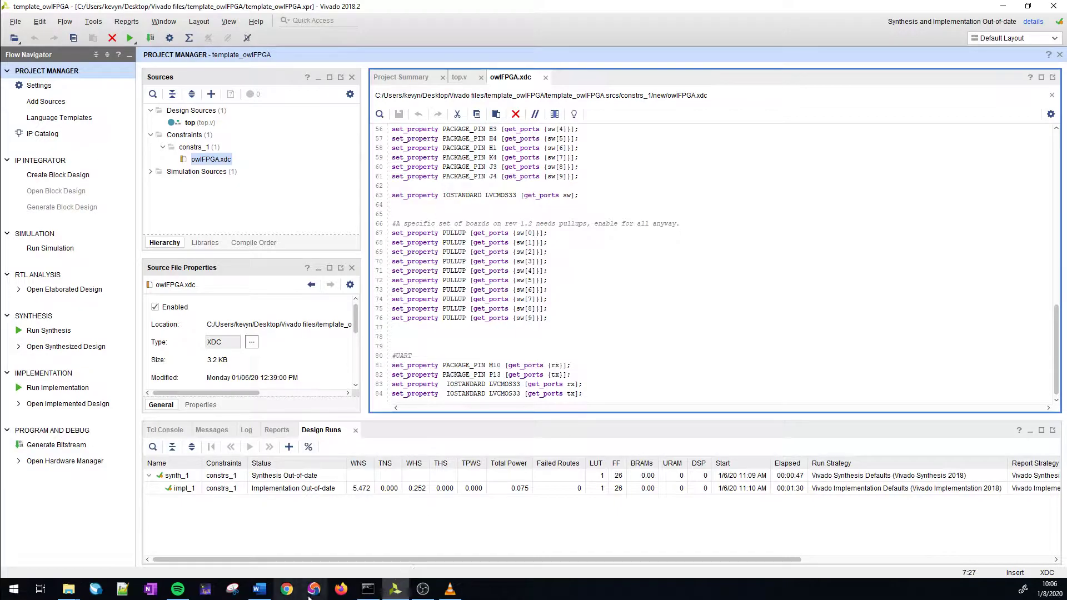
Check the LED, RGB LED, button, switch and UART pinouts in the Word users guide, then return to Vivado.
click(260, 589)
scroll(724, 264, down, 6)
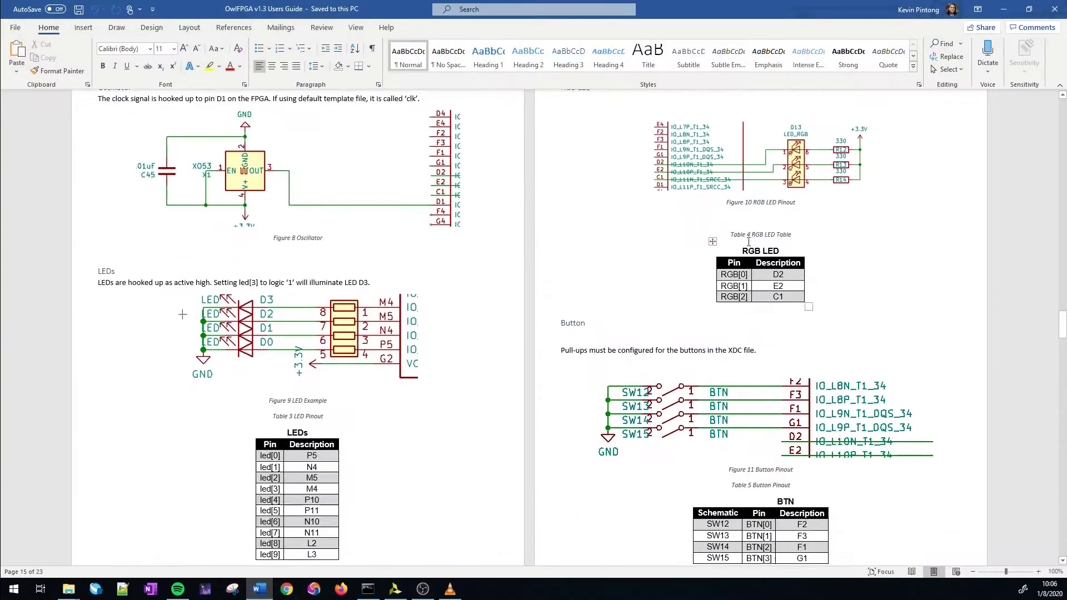
scroll(611, 275, down, 9)
scroll(334, 203, up, 2)
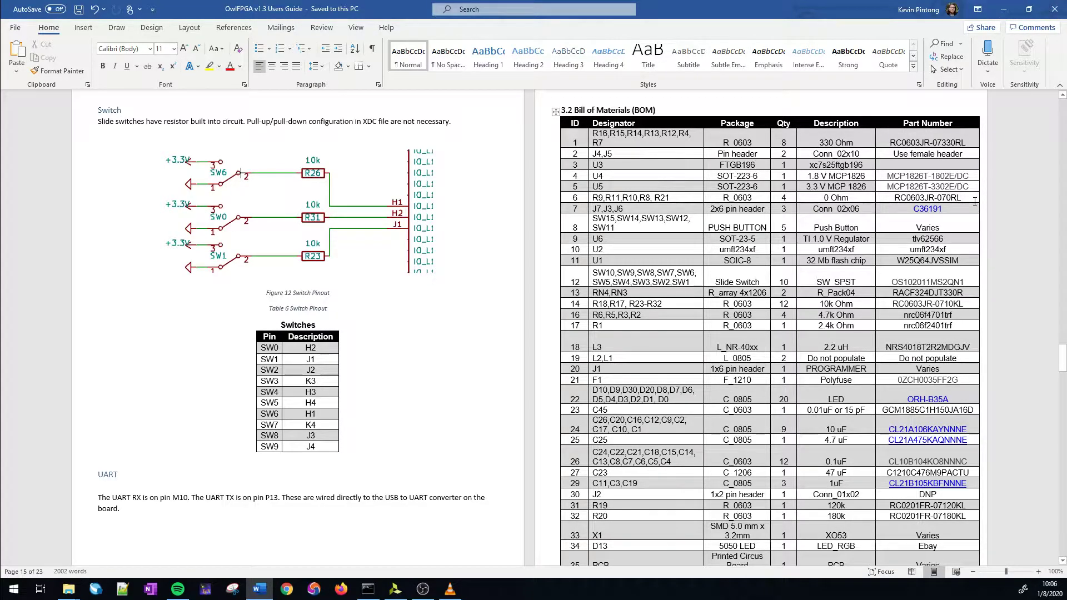
key(alt+F4)
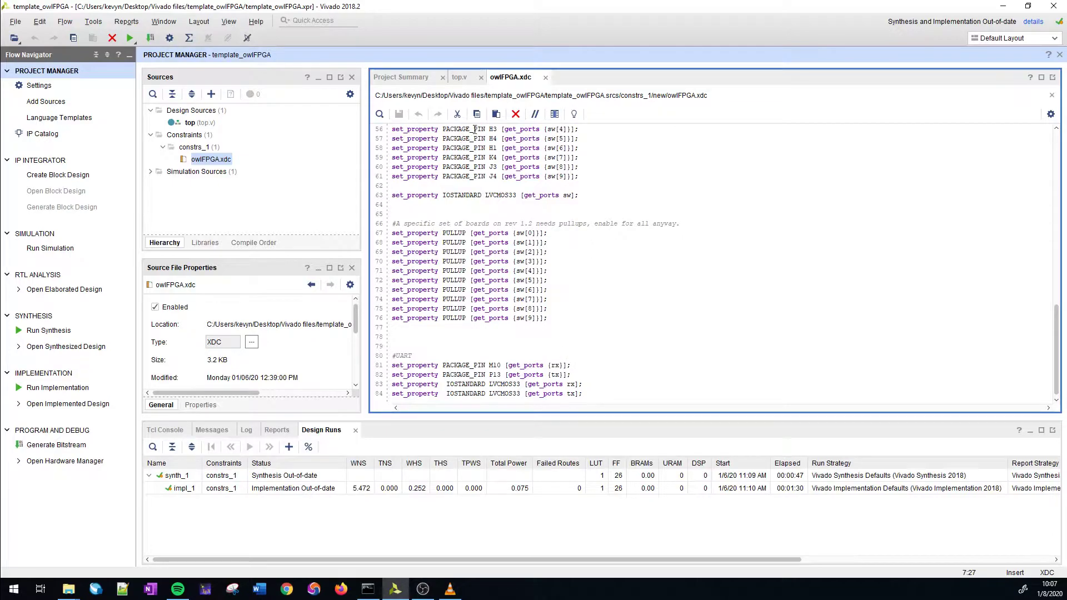
Bring up the top.v source, display the project's messages, and look through the Edit and Flow commands.
click(458, 77)
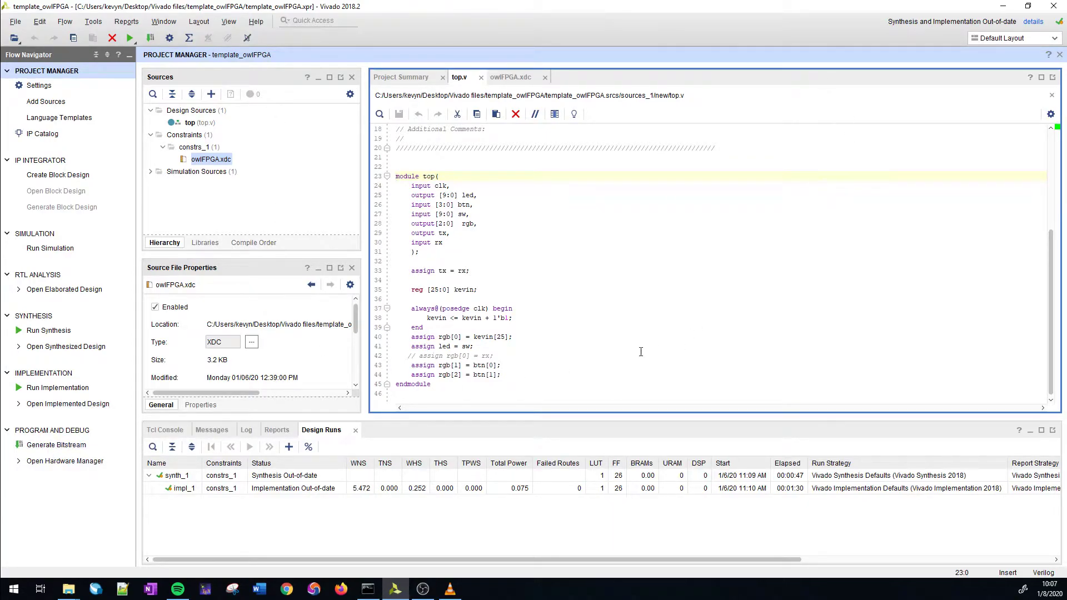
click(212, 431)
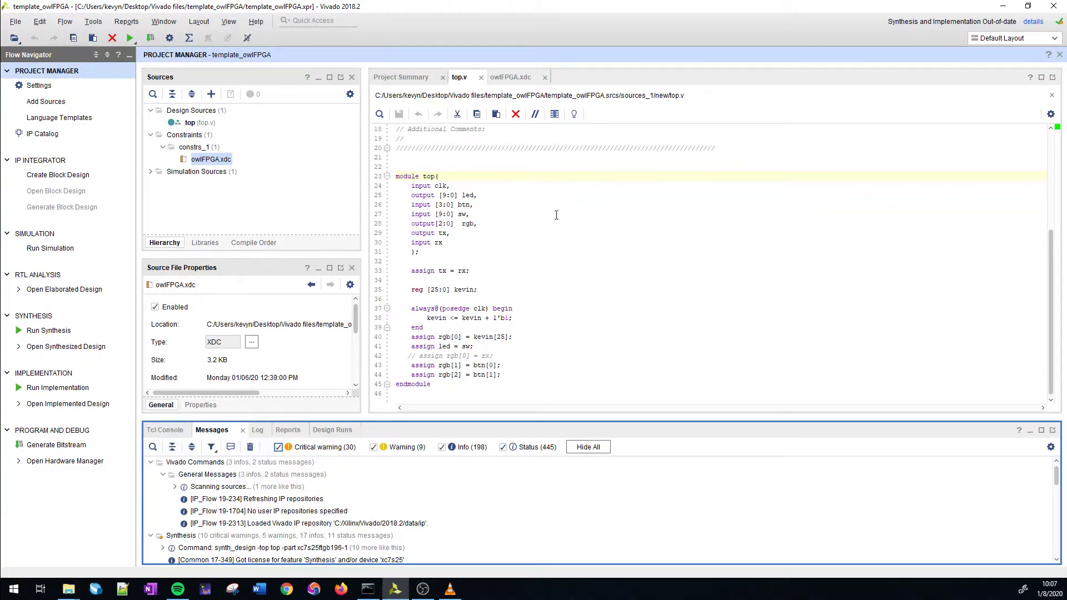
click(66, 22)
mouse_move(94, 23)
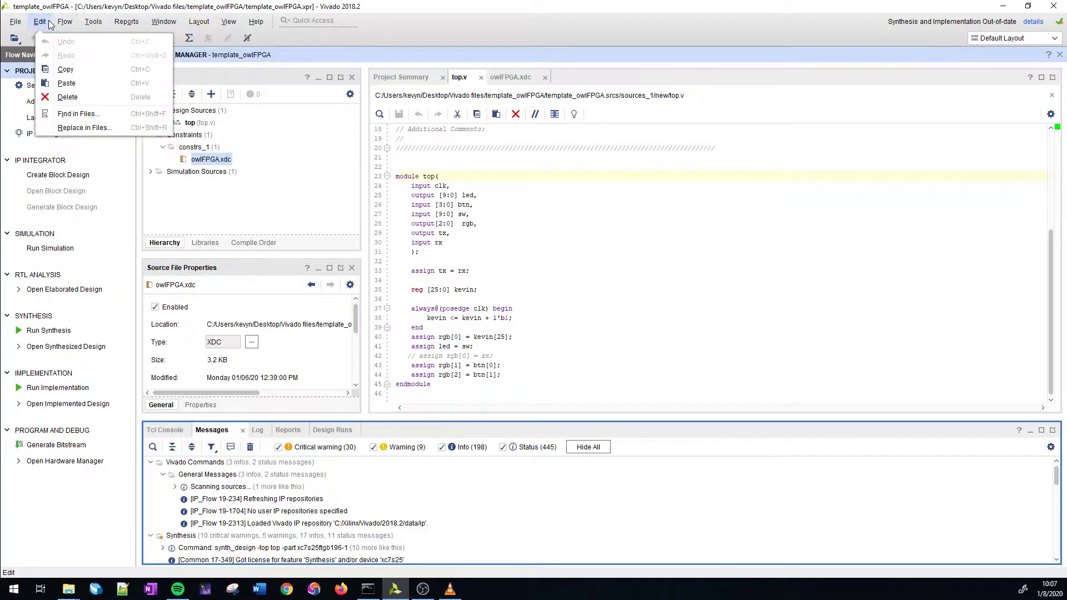
click(67, 23)
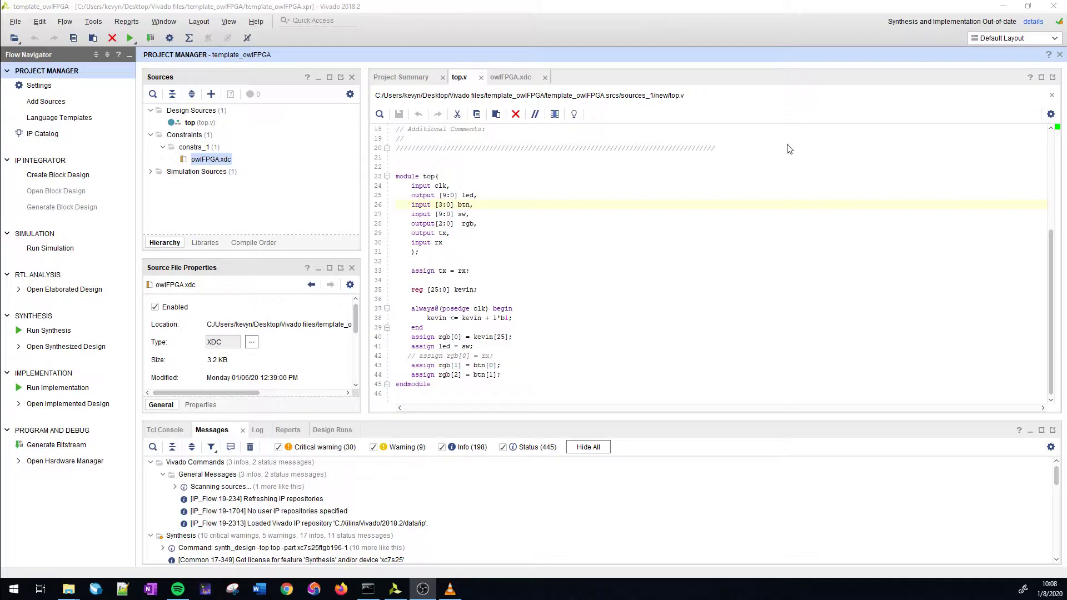
Minimize Vivado, select bit.bit in the template_owlFPGA folder, and move the folder window to make room beside it.
click(1013, 8)
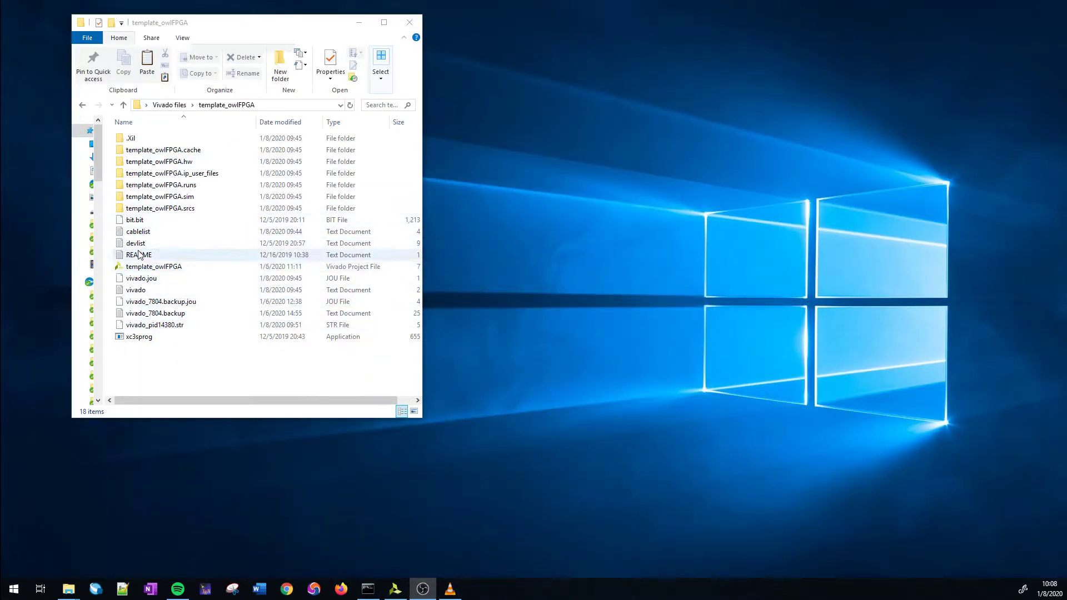
click(162, 221)
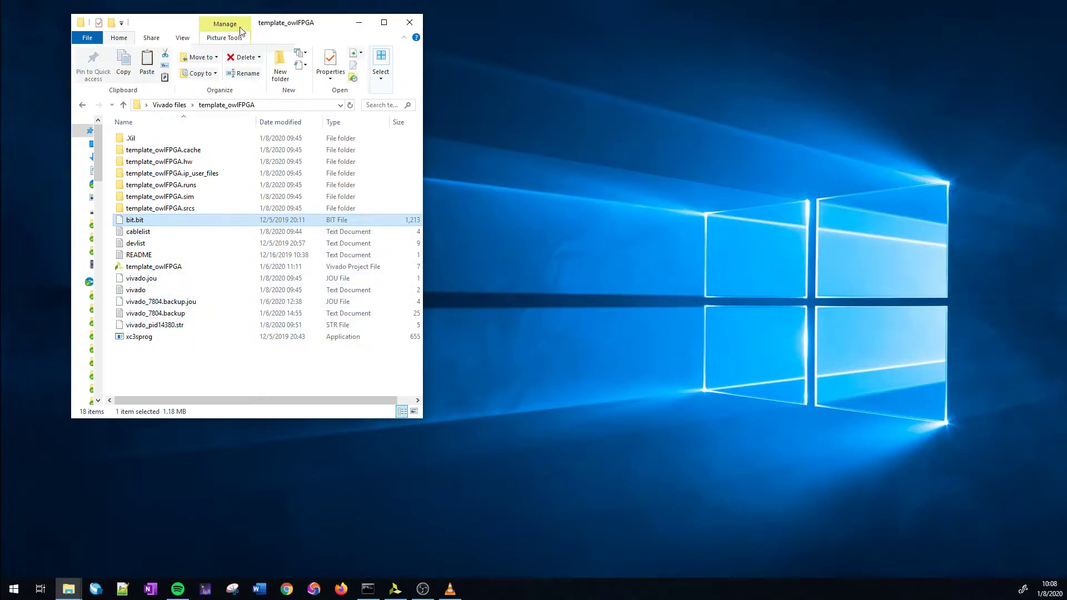
drag(272, 27, 357, 36)
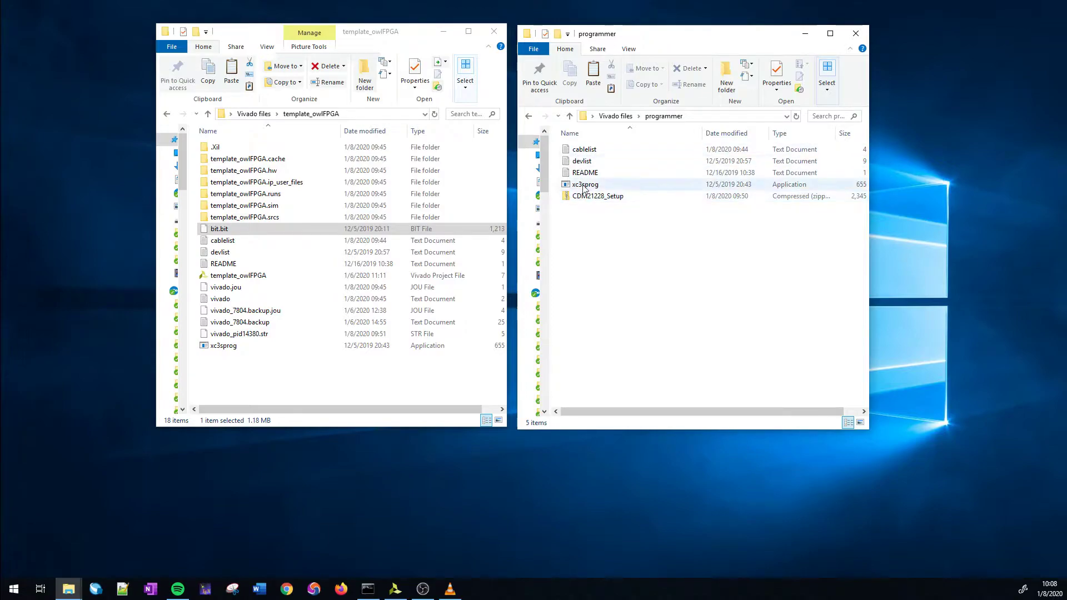
Copy xc3sprog, devlist and cablelist from the programmer folder into template_owlFPGA, replacing the existing files.
click(584, 187)
ctrl+click(592, 161)
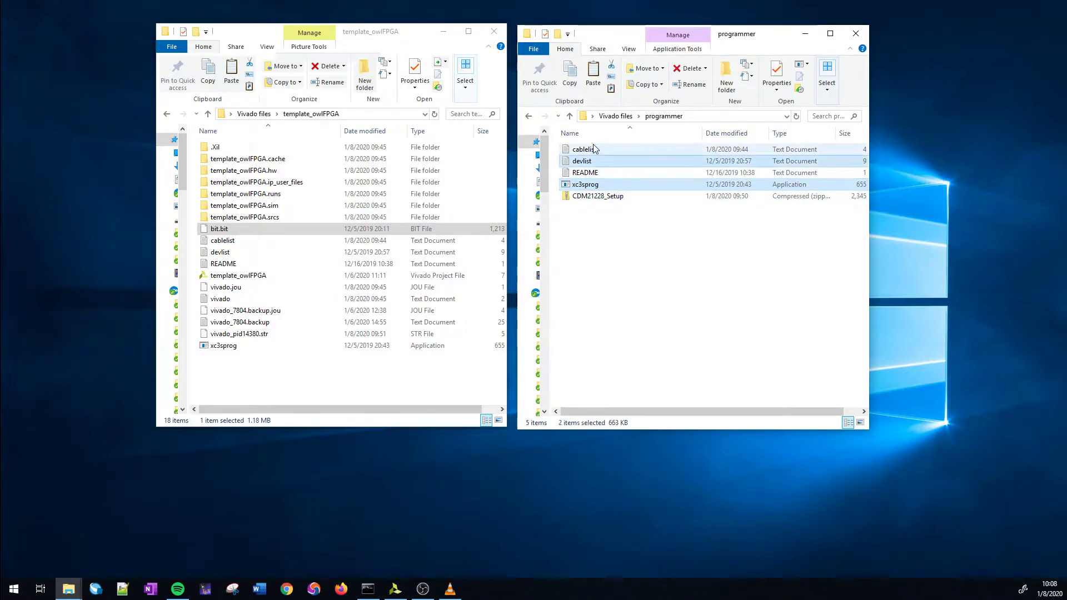
ctrl+click(592, 149)
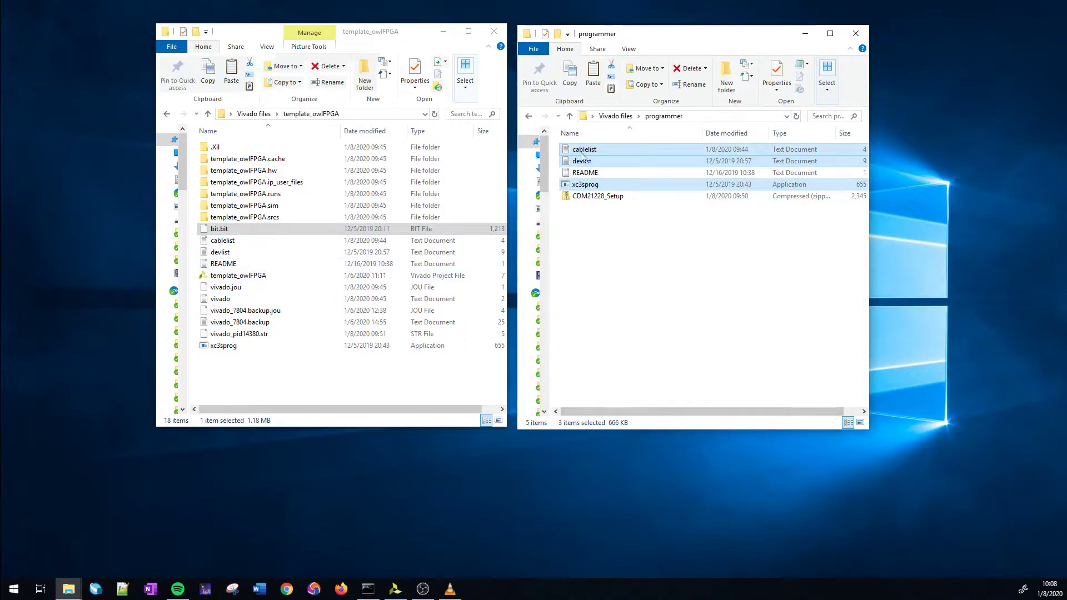
click(274, 386)
key(ctrl+v)
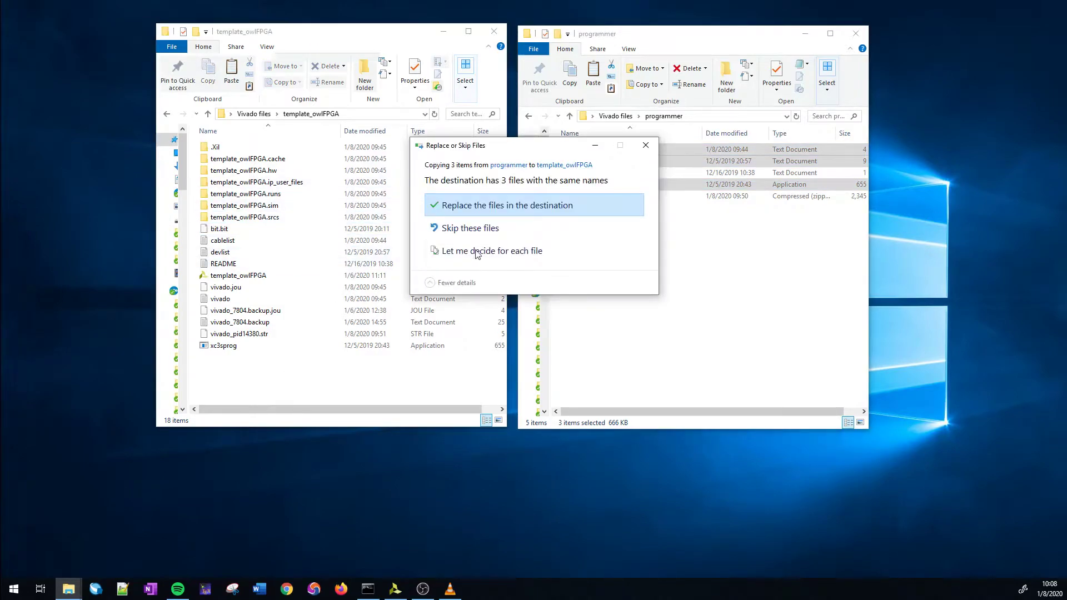
click(491, 207)
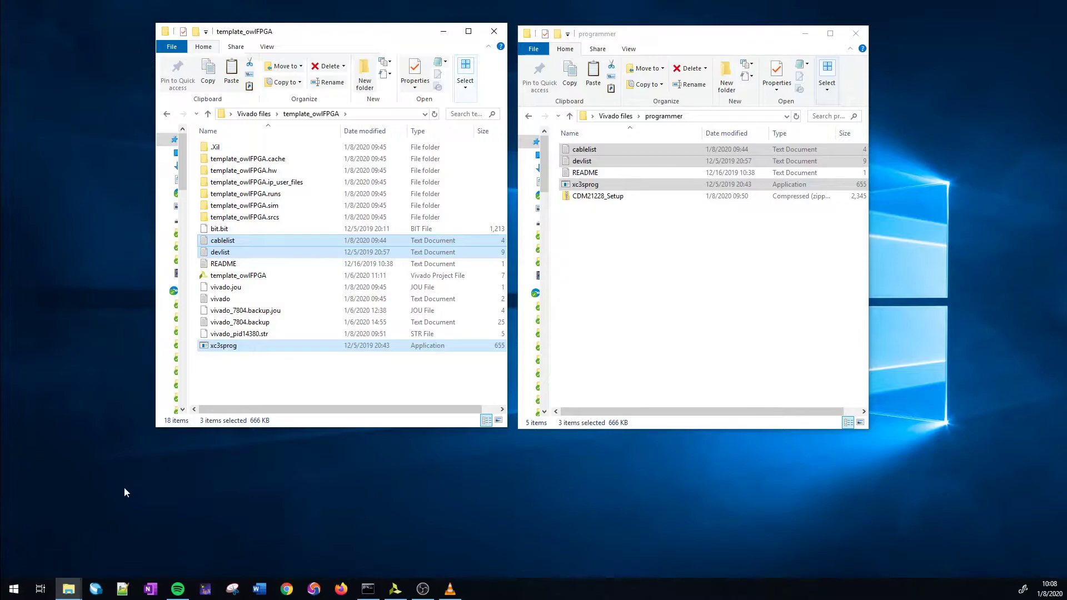
Switch to the Command Prompt window and add several empty prompt lines below the earlier xc3sprog output.
click(368, 592)
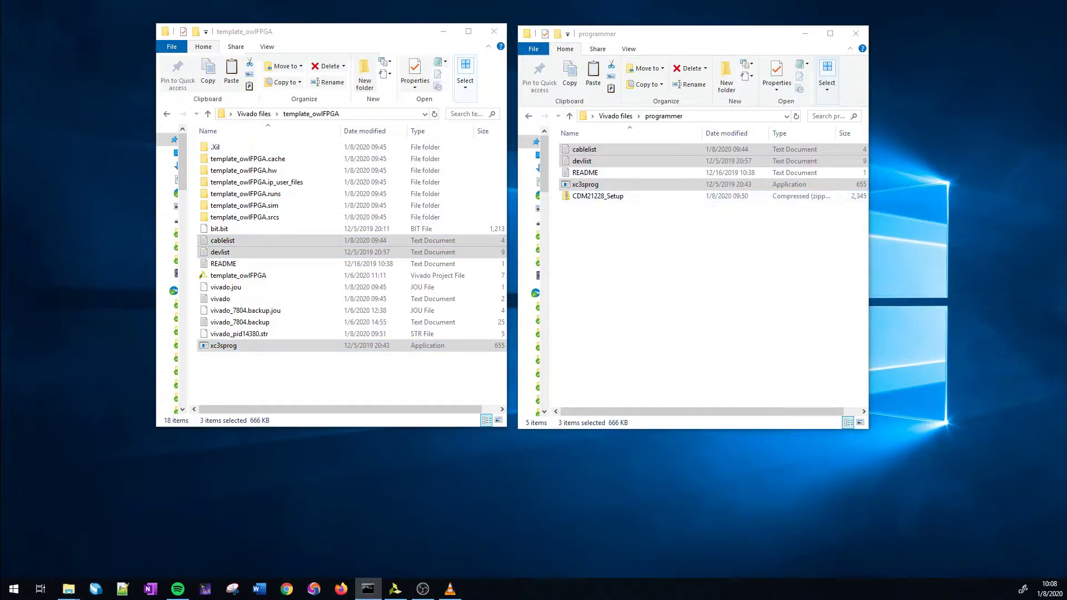
key(alt+Tab)
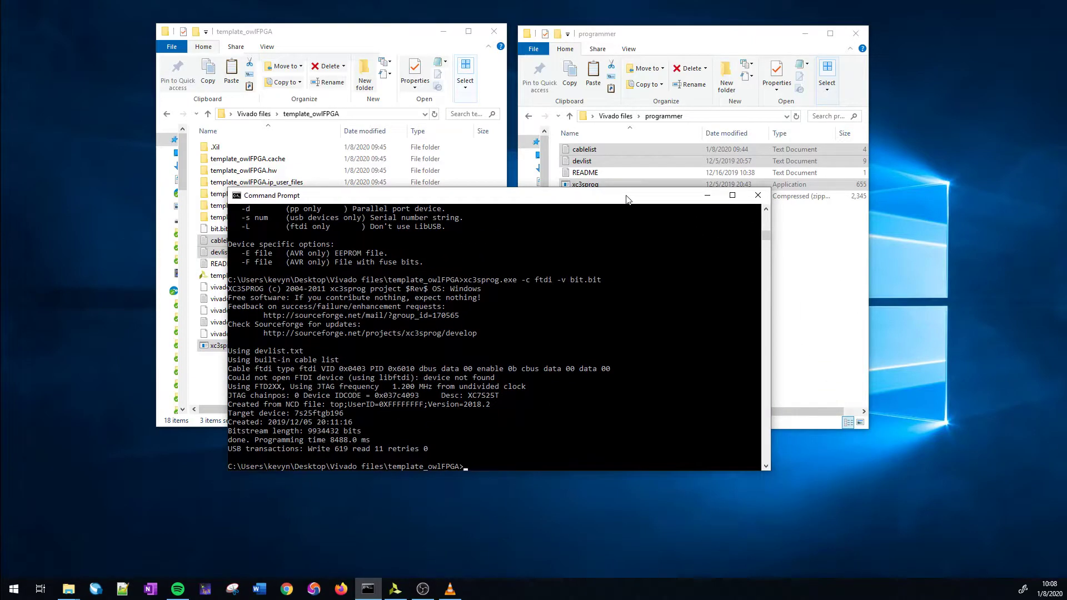
key(Return)
key(Return)
key(Return)
key(Return)
key(Return)
key(Return)
key(Return)
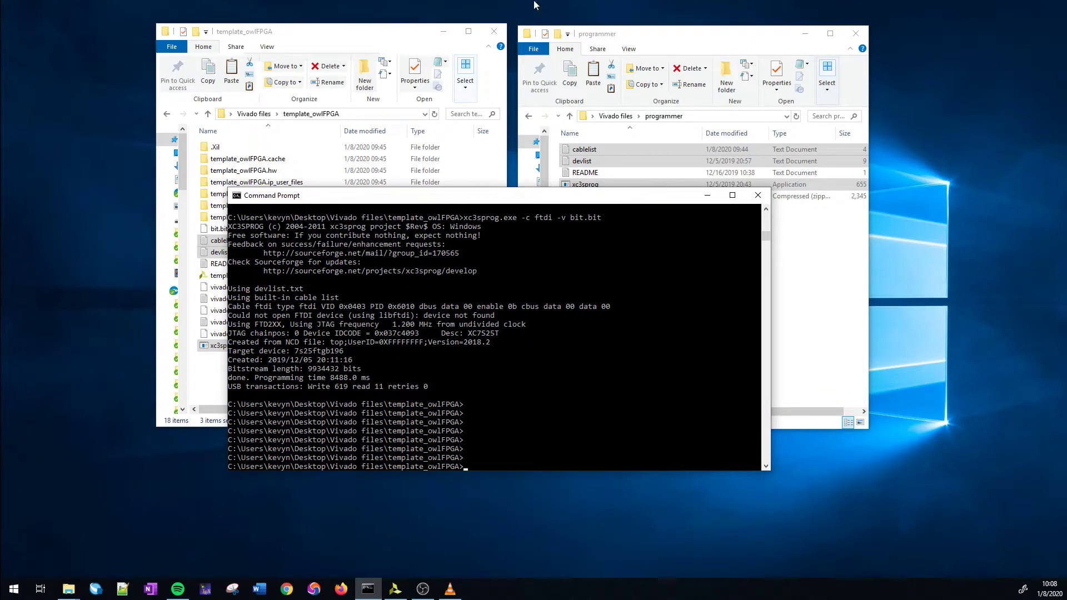
Run cd C:, go up one level to the Vivado files directory with cd .., and list its contents with dir.
text(cd C:)
key(Return)
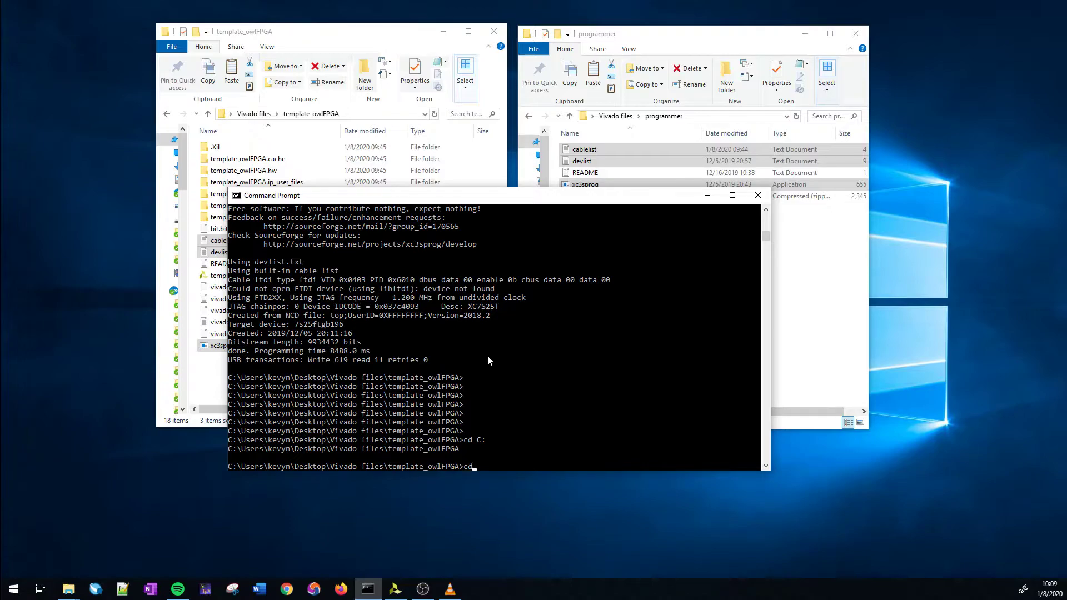
text(..)
key(Return)
text(dir)
key(Return)
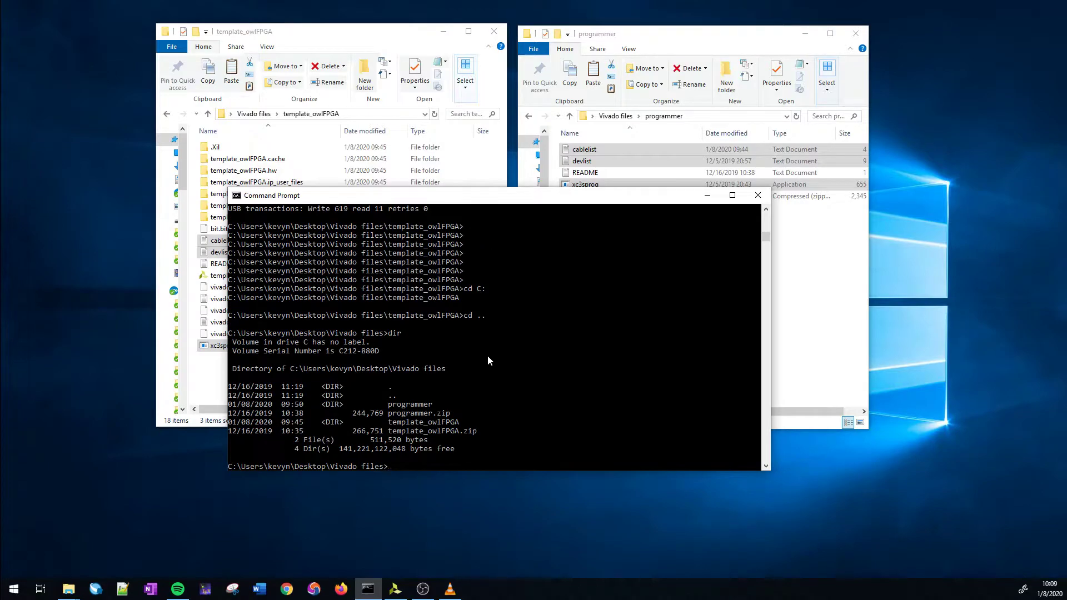
Change into the template_owlFPGA directory with cd and list its contents with ls and dir.
text(cd template)
key(Tab)
key(Return)
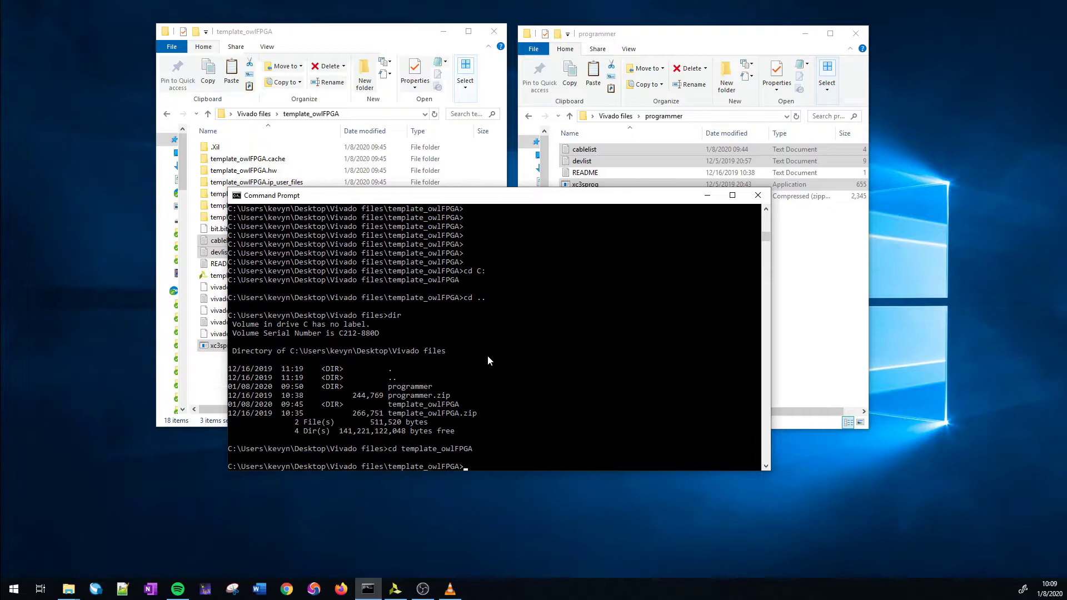
text(ls)
key(Return)
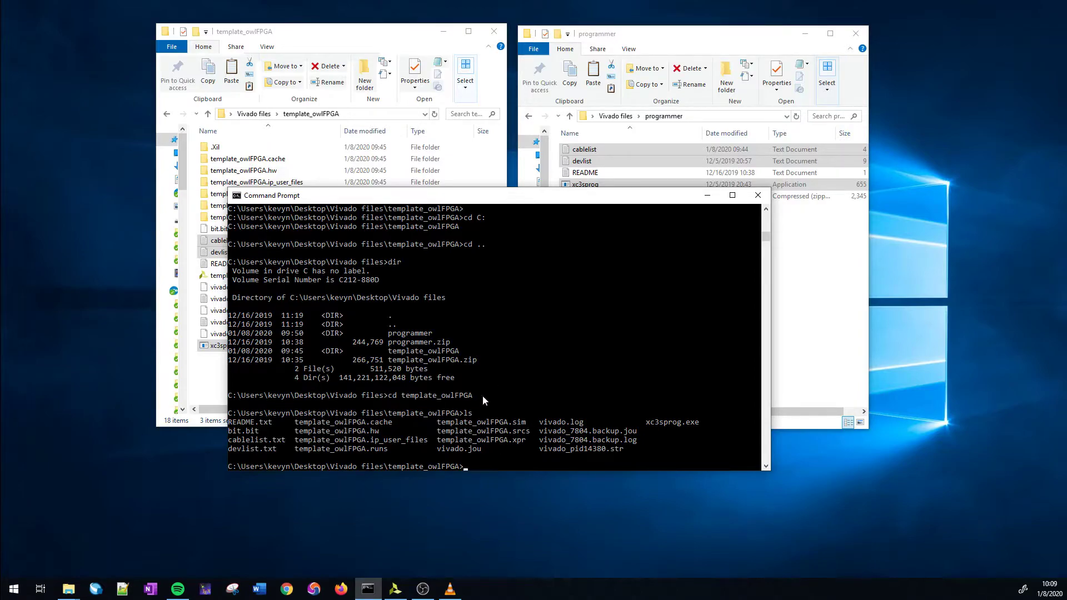
text(dir)
key(Return)
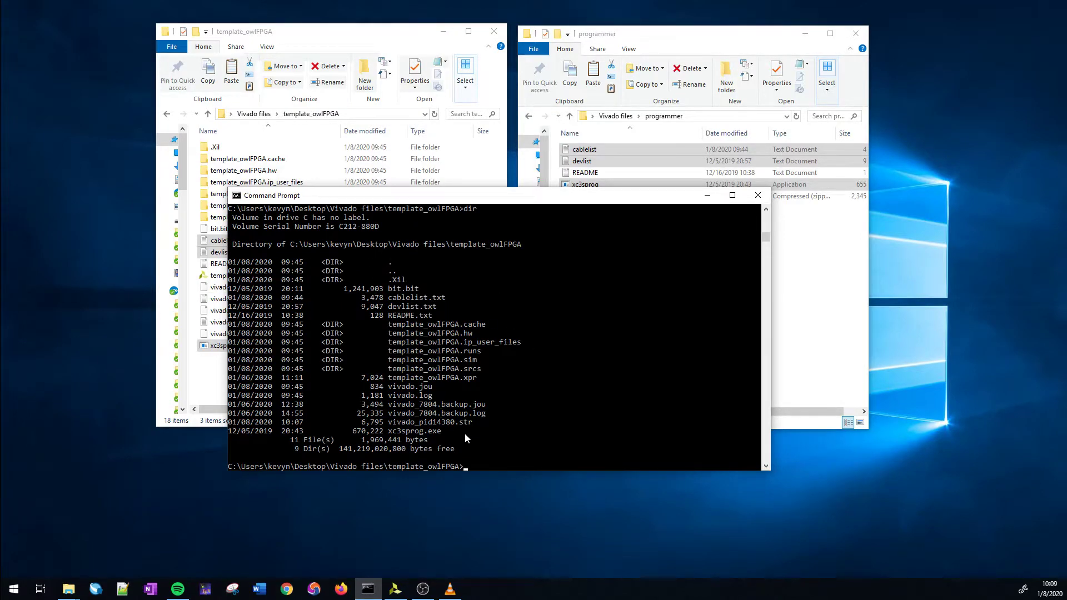
Run xc3sprog -c owlfpga -v to check that the programmer detects the board's FPGA.
text(xc3sprog -c owlfpga)
text(-v)
key(Return)
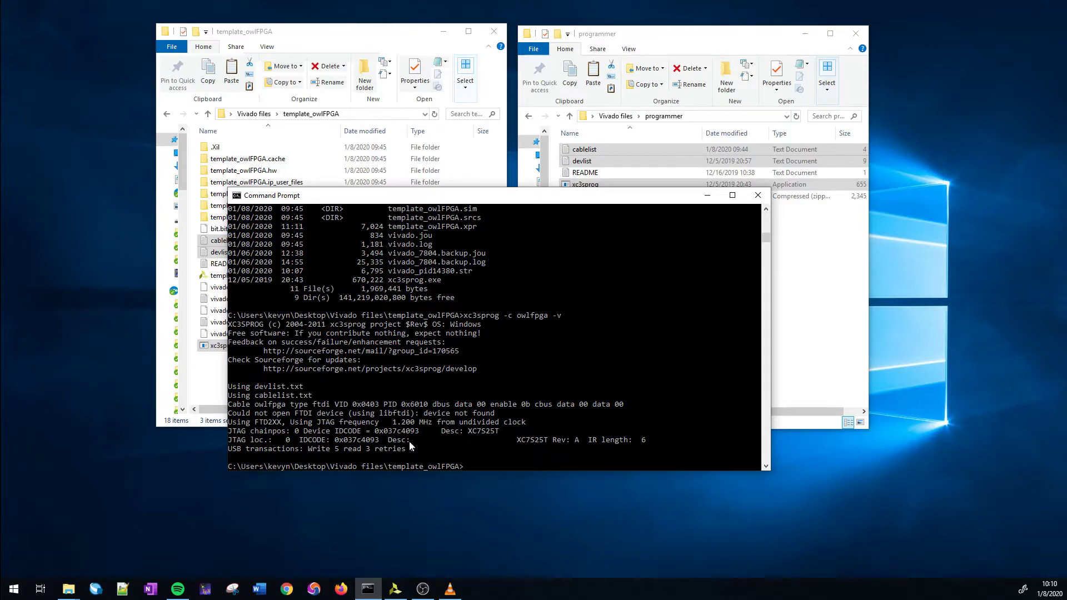
Check the bitstream's name in template_owlFPGA and program the board with xc3sprog -c owlfpga -v bit.bit.
key(Up)
click(392, 43)
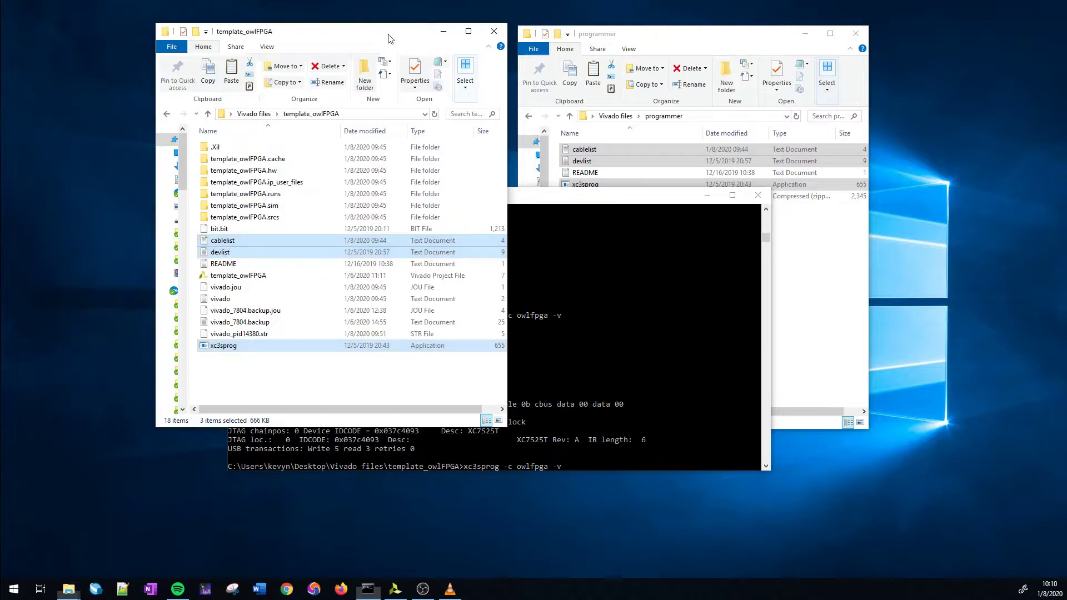
click(251, 228)
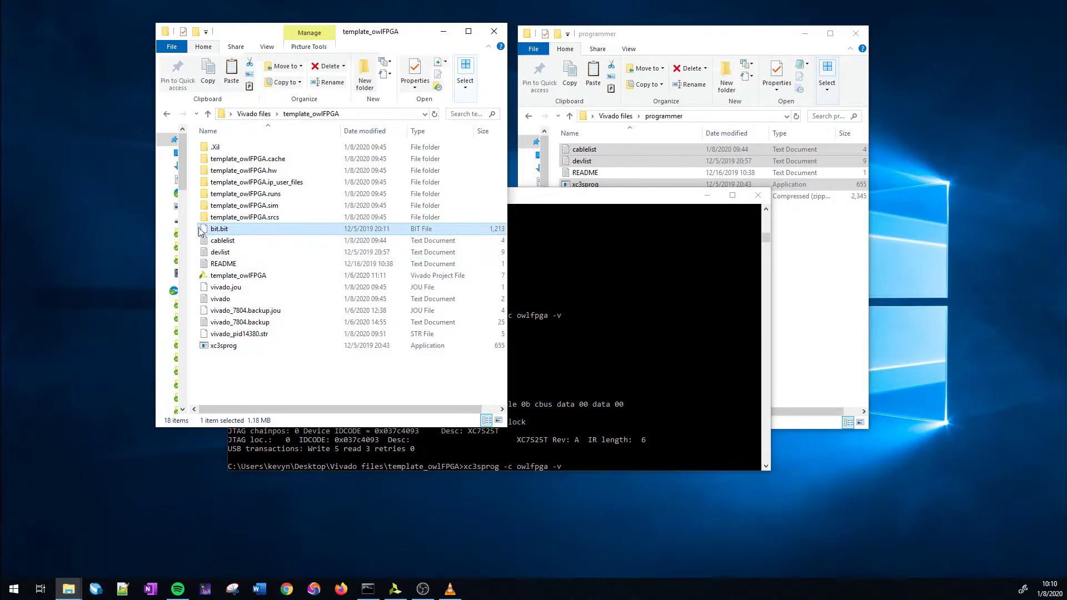
click(635, 315)
text(bit.bit)
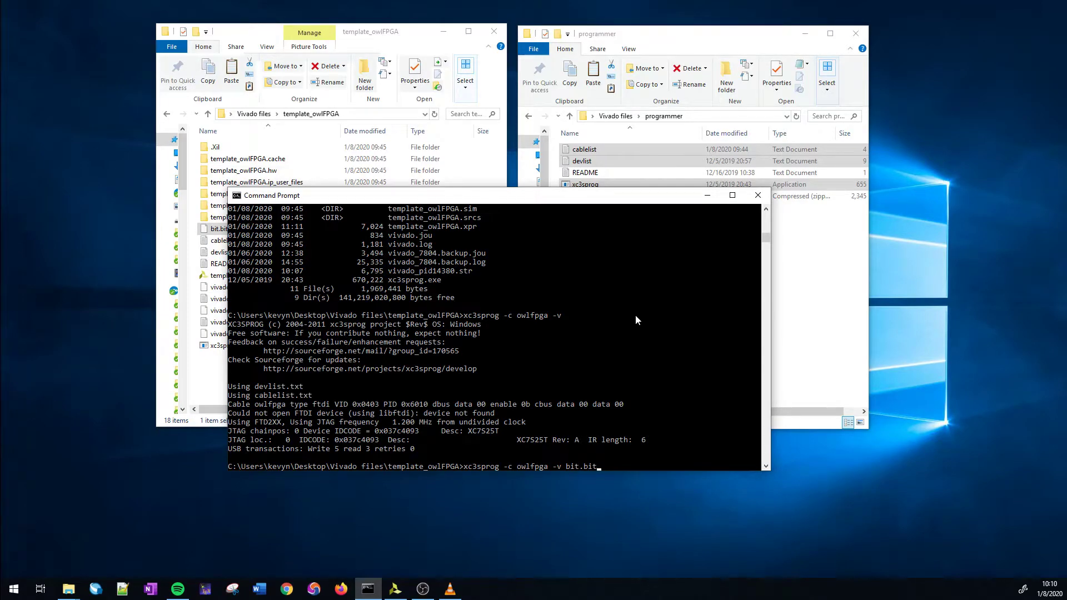
key(Return)
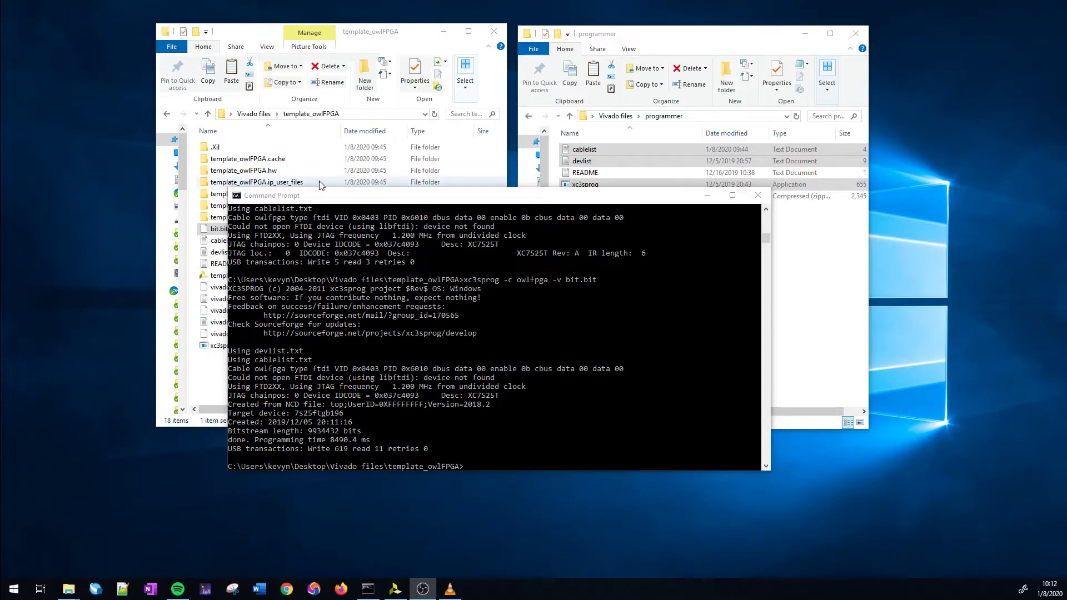
Delete the cablelist file from the template_owlFPGA folder, leaving the copy in programmer alone.
click(600, 150)
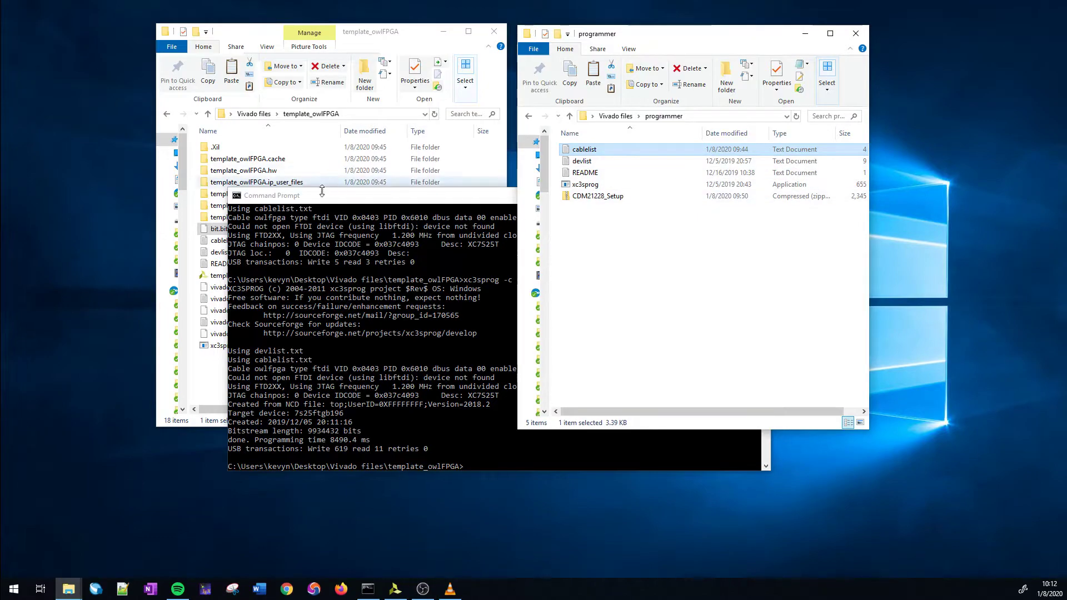
click(216, 252)
click(215, 241)
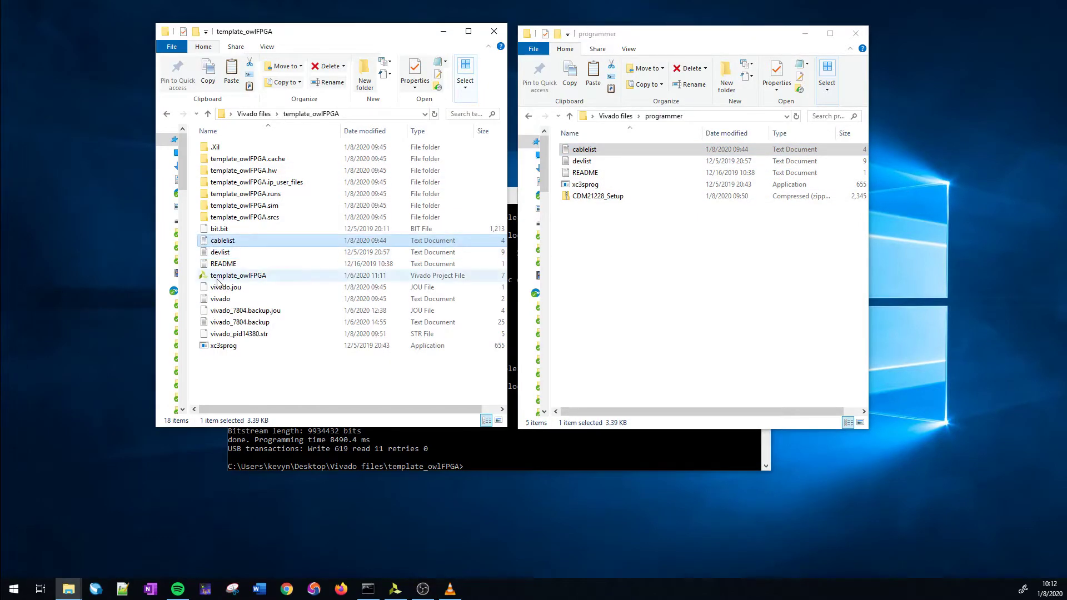
key(Delete)
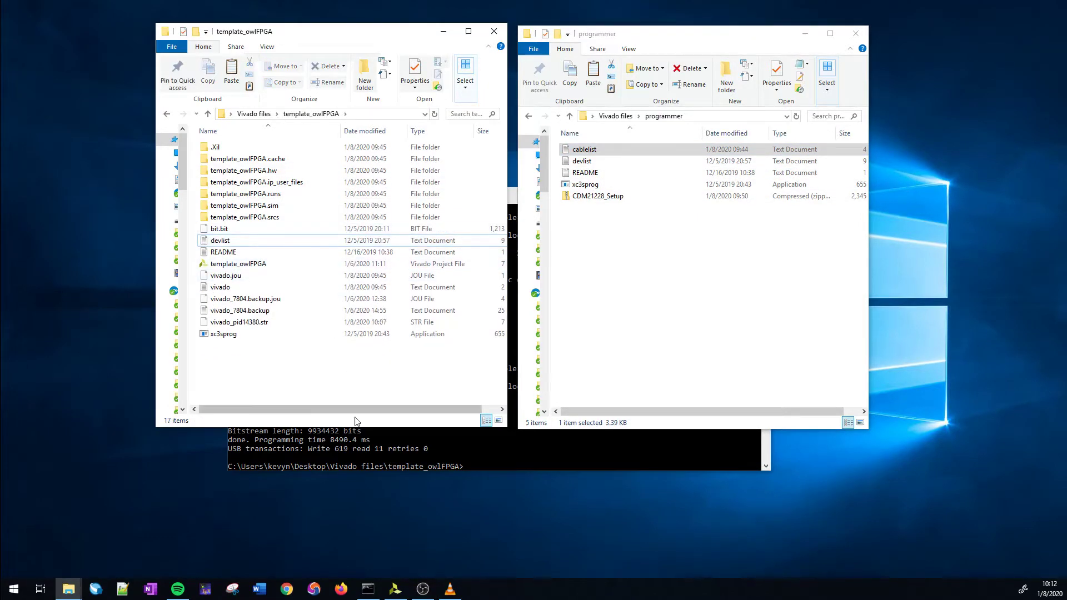
Rerun xc3sprog -c owlfpga -v bit.bit without cablelist in the project folder and review the output from its beginning.
click(354, 445)
key(Up)
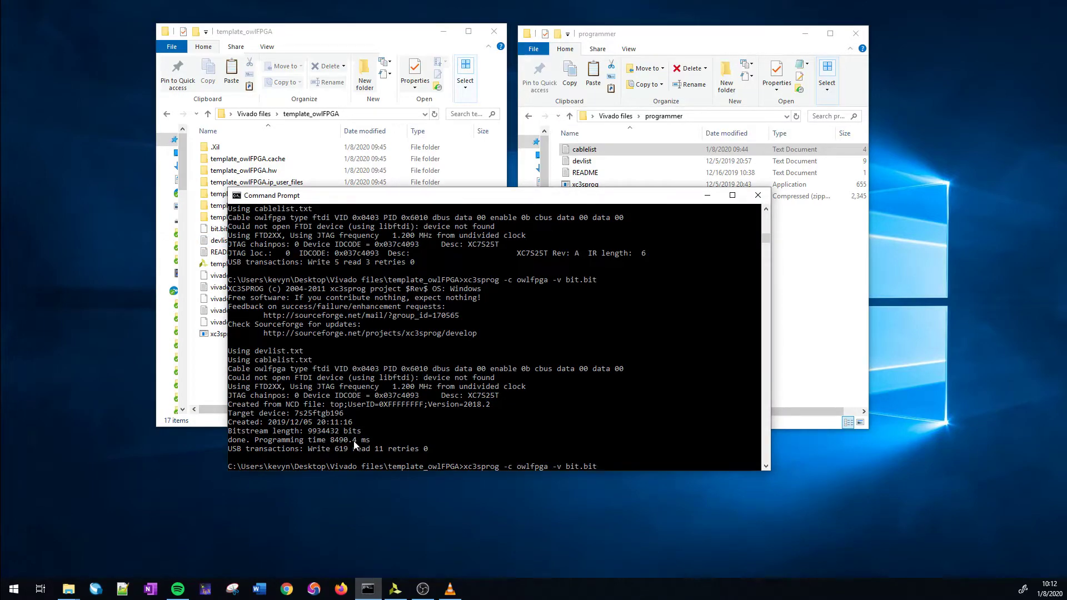
key(Return)
scroll(381, 315, up, 3)
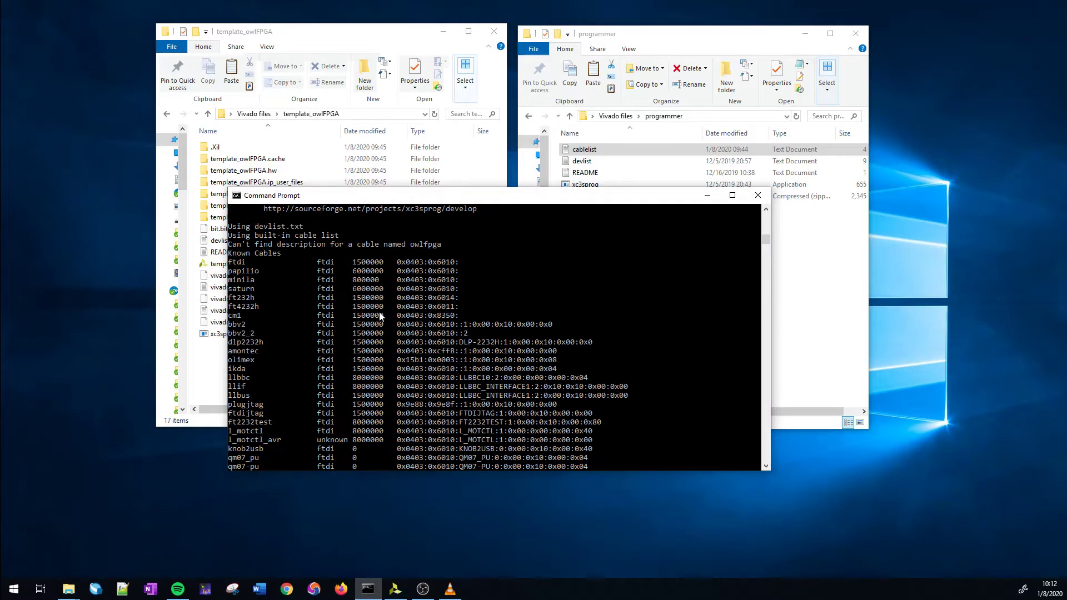
scroll(381, 316, up, 6)
Restore cablelist in the template_owlFPGA folder and delete devlist from it instead.
click(239, 147)
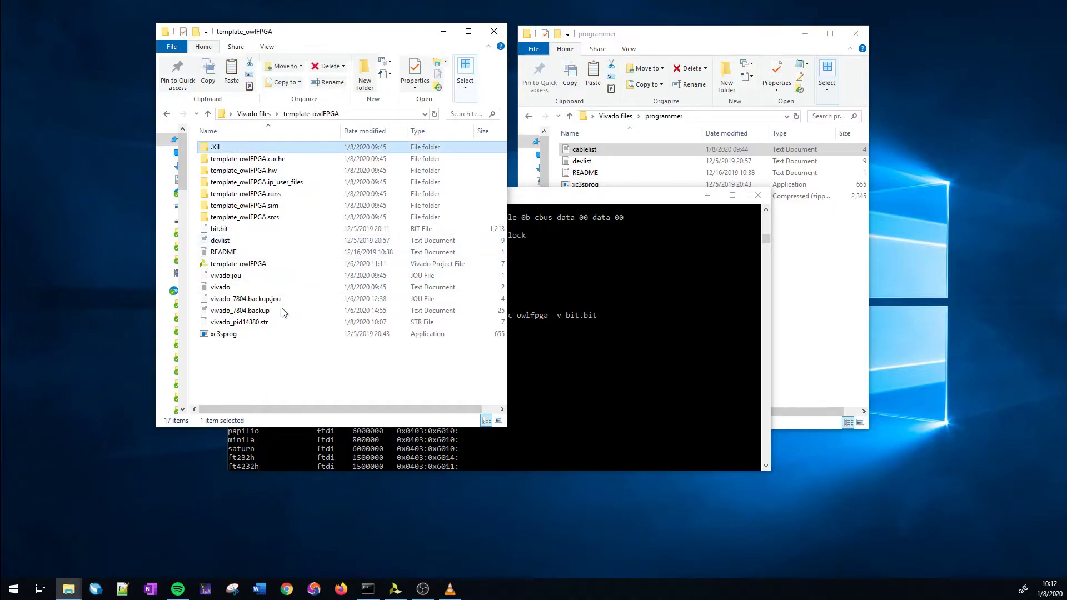
click(238, 254)
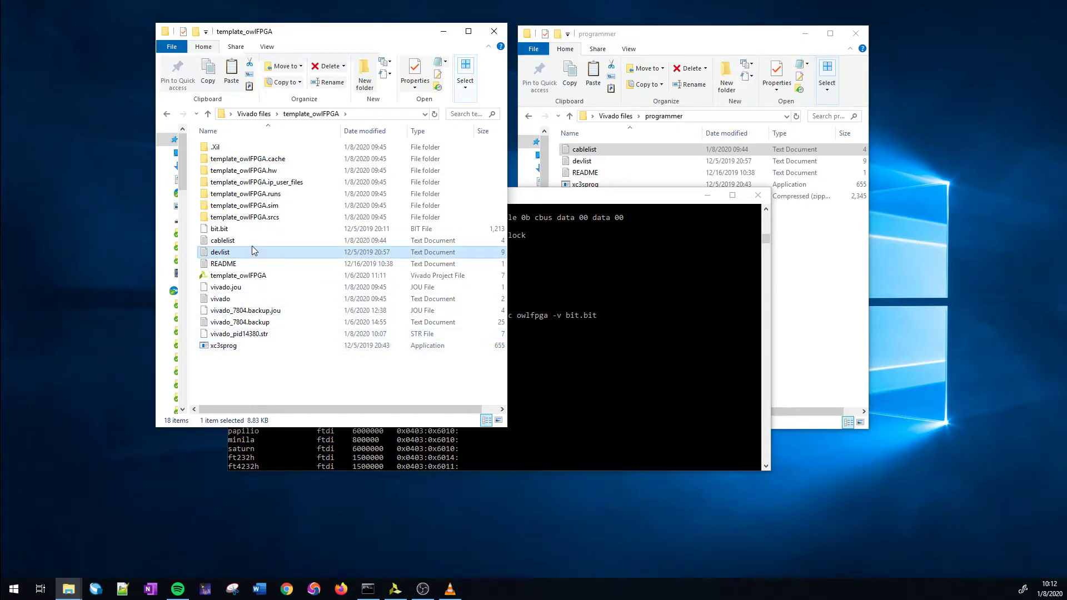
key(Delete)
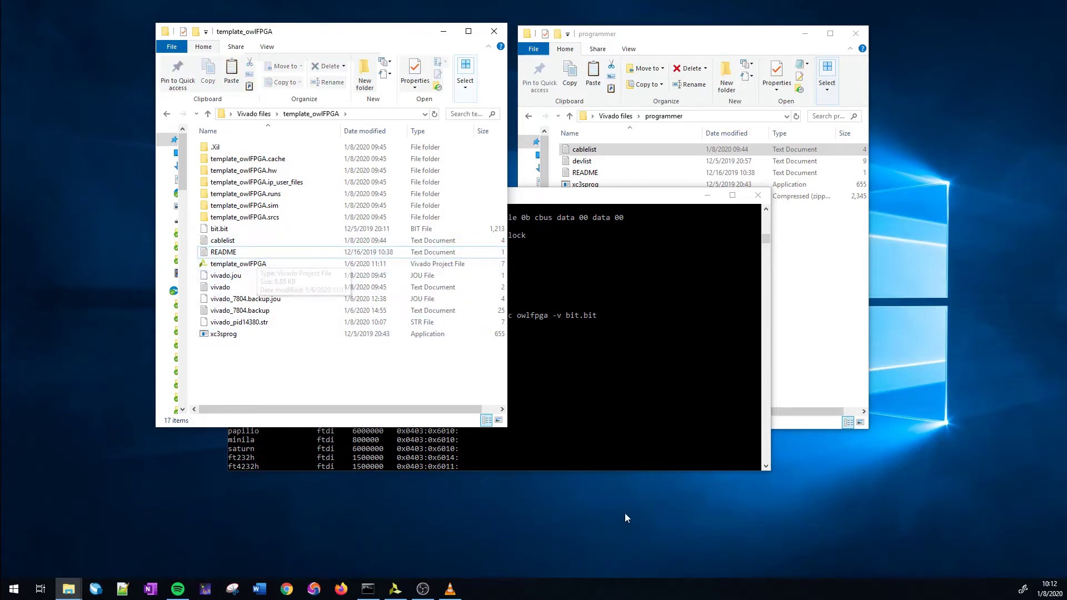
Rerun xc3sprog -c owlfpga -v bit.bit without devlist in the project folder to see its error output.
click(577, 419)
key(Up)
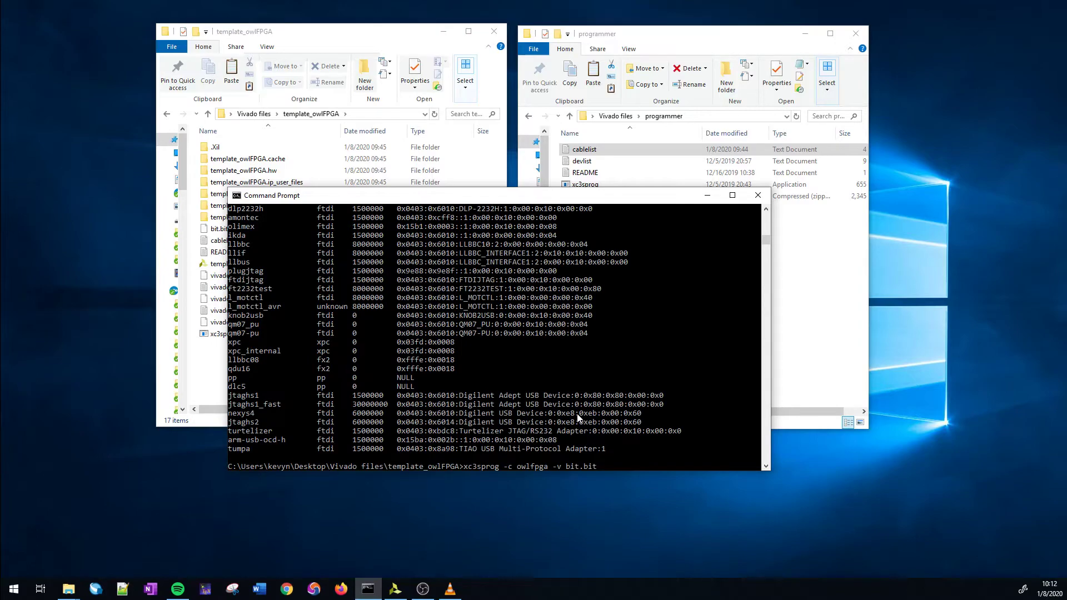
key(Return)
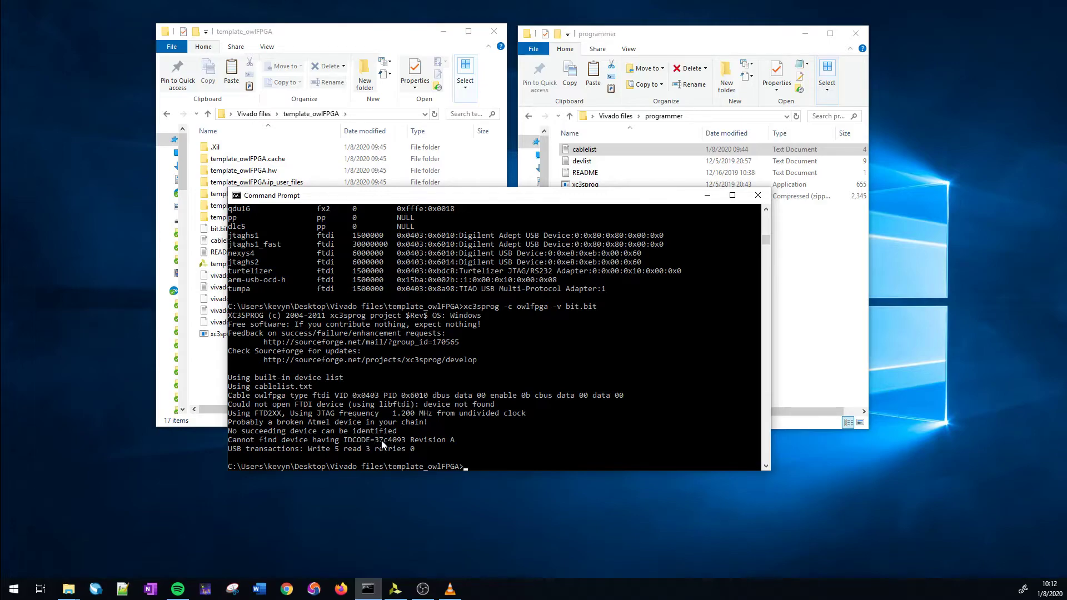
Restore devlist in the template_owlFPGA folder and bring the previous xc3sprog command back at the prompt.
click(221, 383)
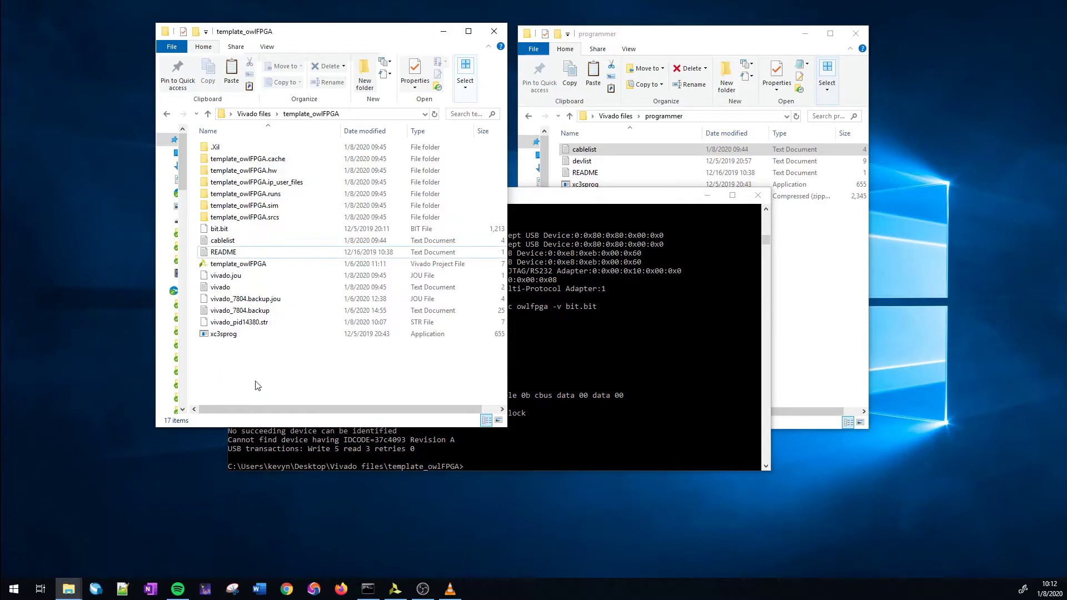
ctrl+drag(582, 160, 349, 318)
click(657, 413)
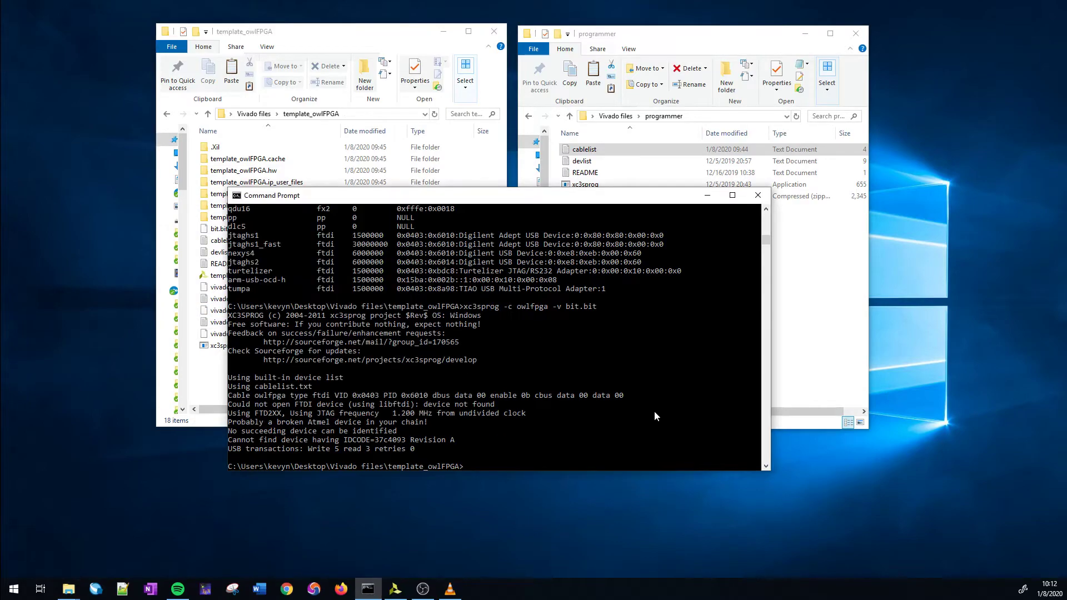
key(Up)
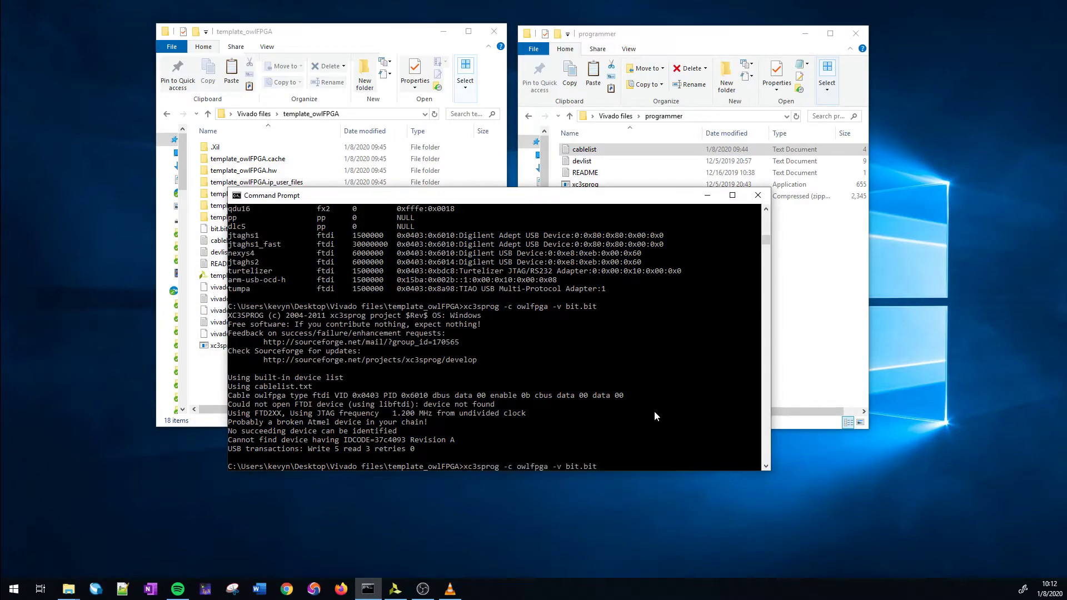
click(218, 252)
click(659, 278)
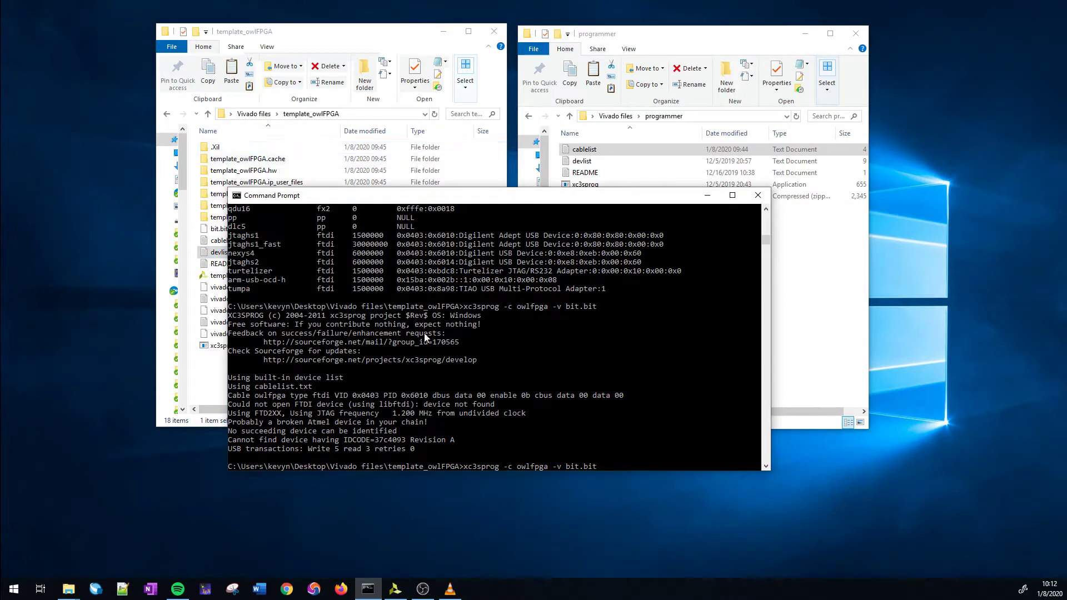
Re-enter bit.bit as the bitstream name and run xc3sprog -c owlfpga -v bit.bit to program the board again.
click(466, 344)
key(BackSpace)
key(BackSpace)
key(BackSpace)
key(BackSpace)
key(BackSpace)
key(BackSpace)
key(BackSpace)
text(bit.bit)
key(Return)
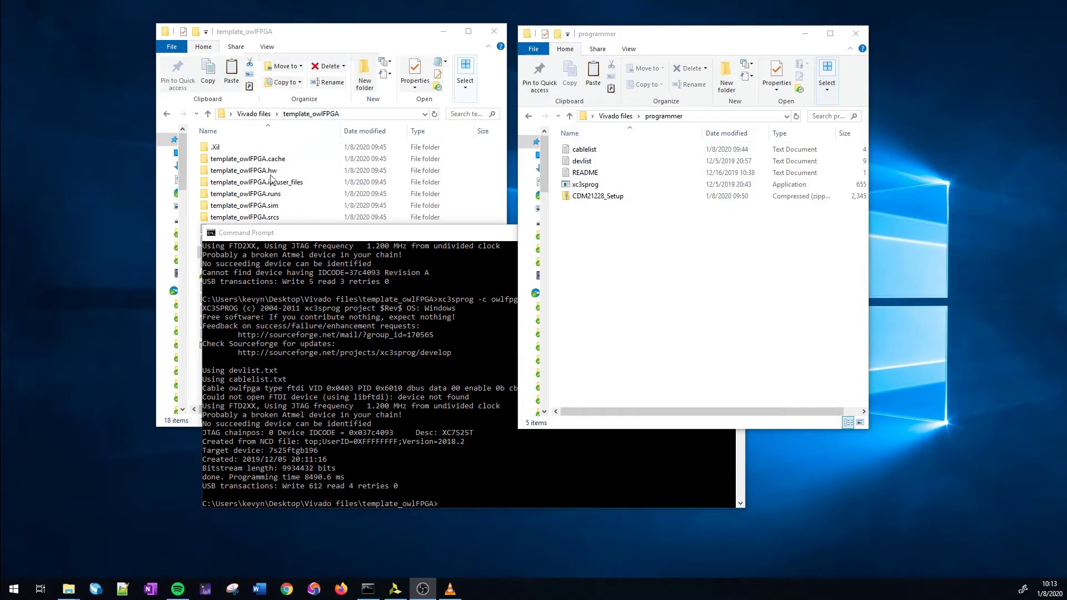
Switch to Word and open the recent document OwlFPGA v1.3 Users Guide.
click(393, 39)
click(392, 39)
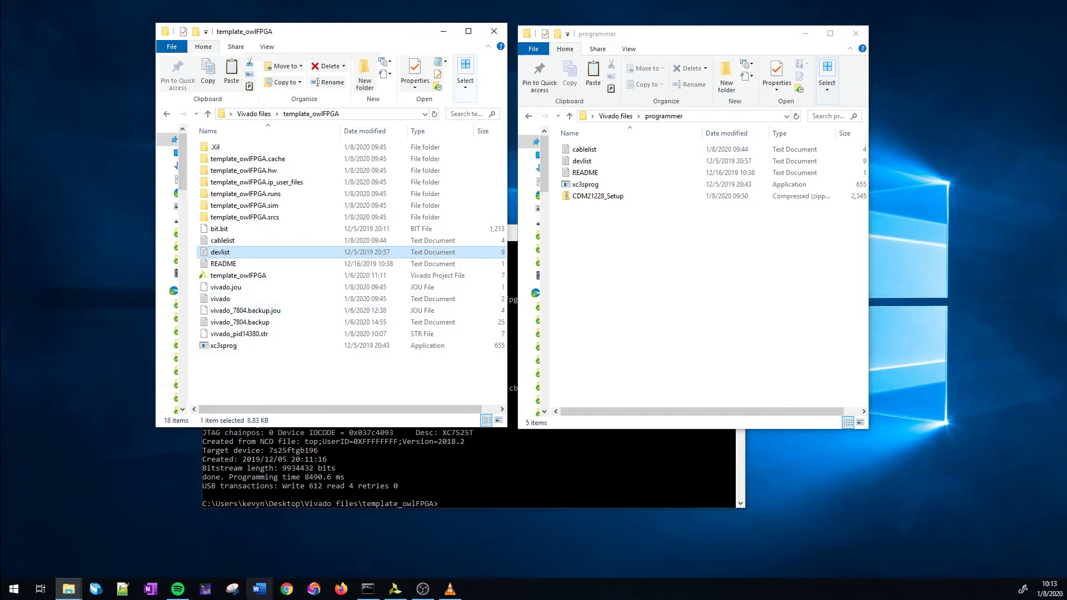
click(423, 589)
click(259, 589)
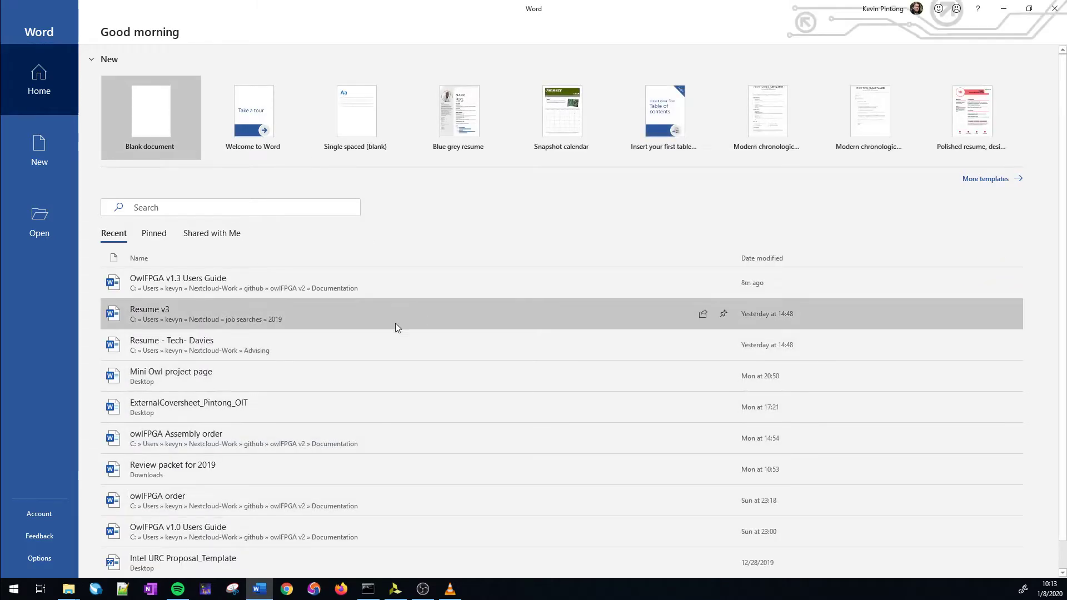
click(402, 290)
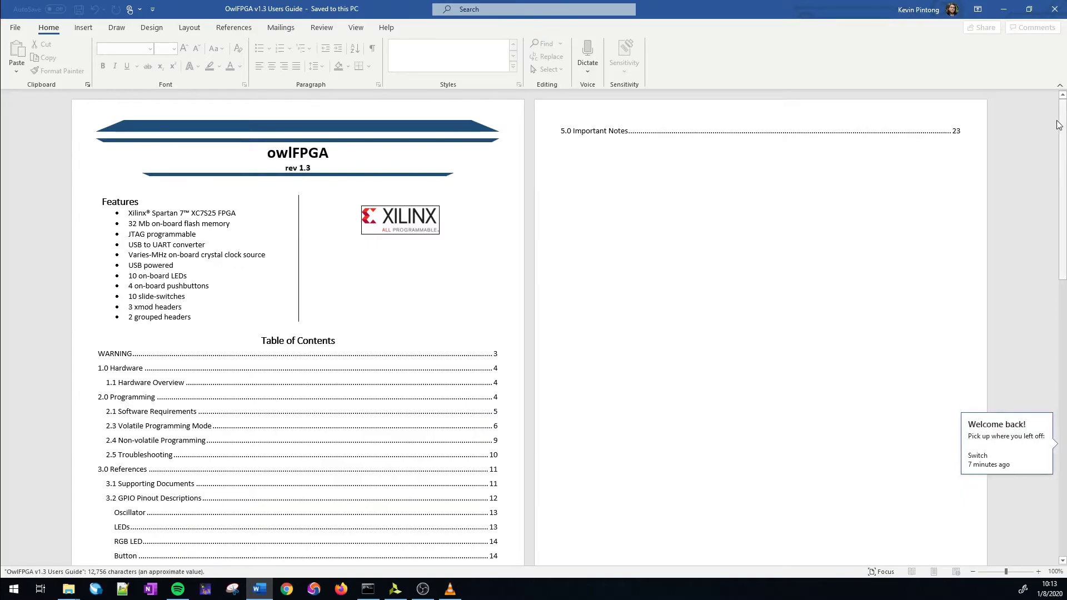
Look through the guide's GPIO pinout tables, LED, button and switch sections, bill of materials and schematics.
drag(1062, 137, 1063, 320)
scroll(777, 182, up, 3)
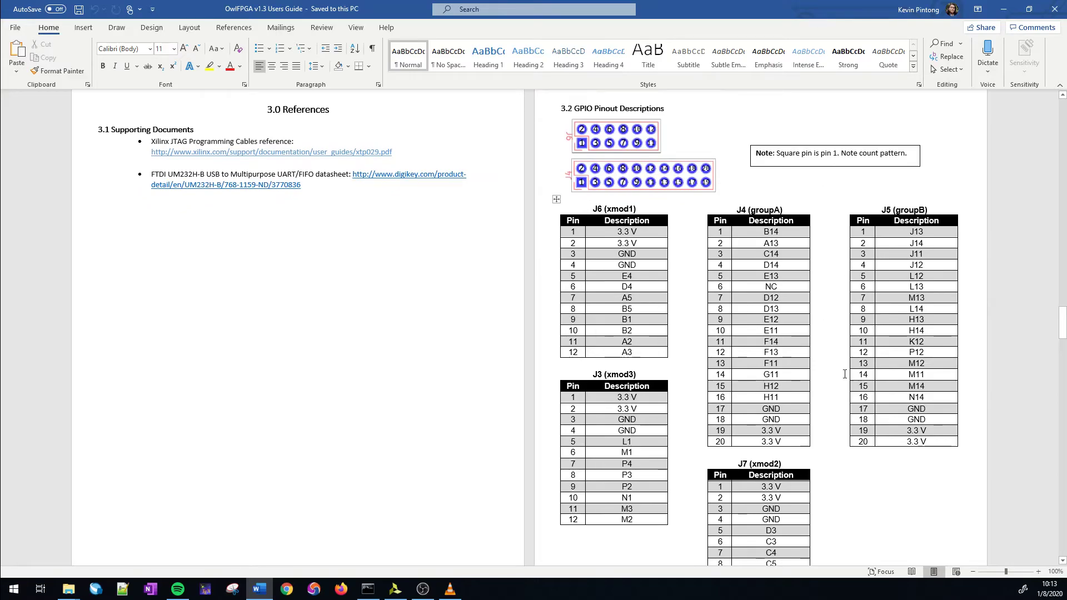
drag(1063, 325, 1060, 377)
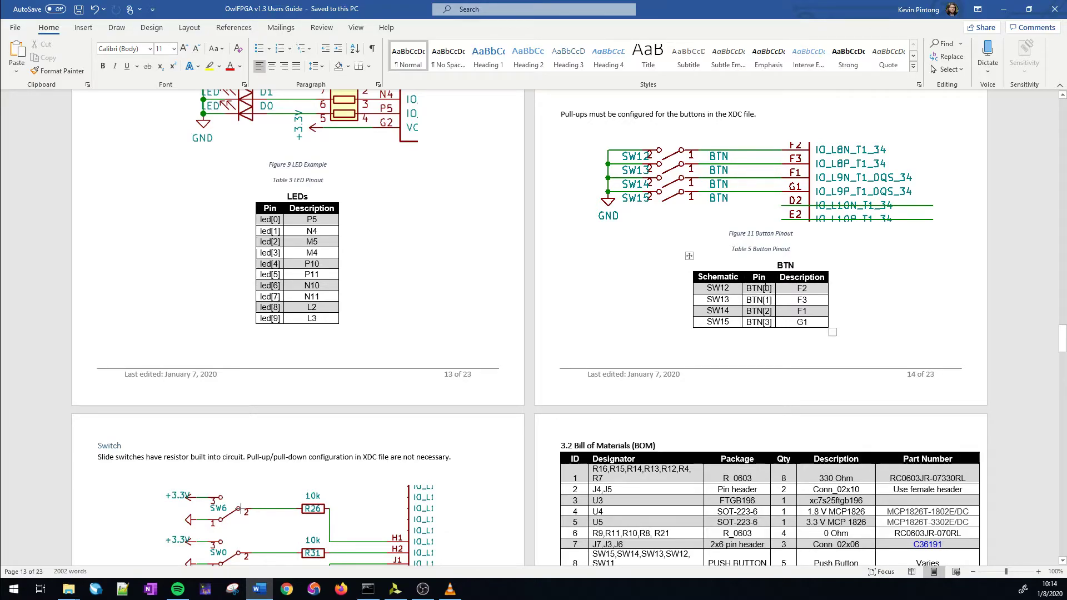
scroll(756, 342, down, 15)
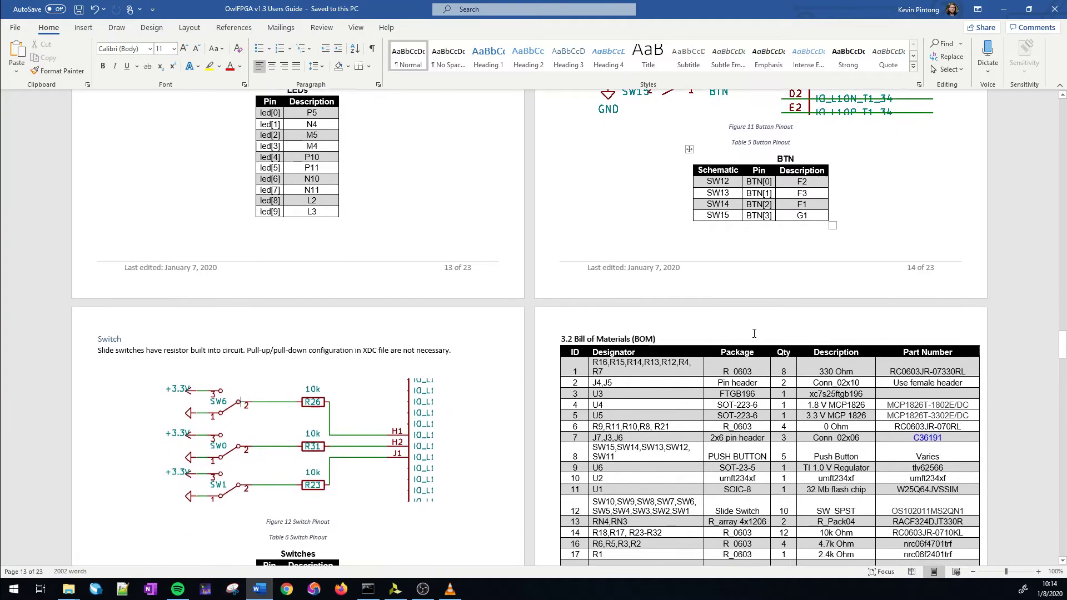
scroll(746, 324, down, 20)
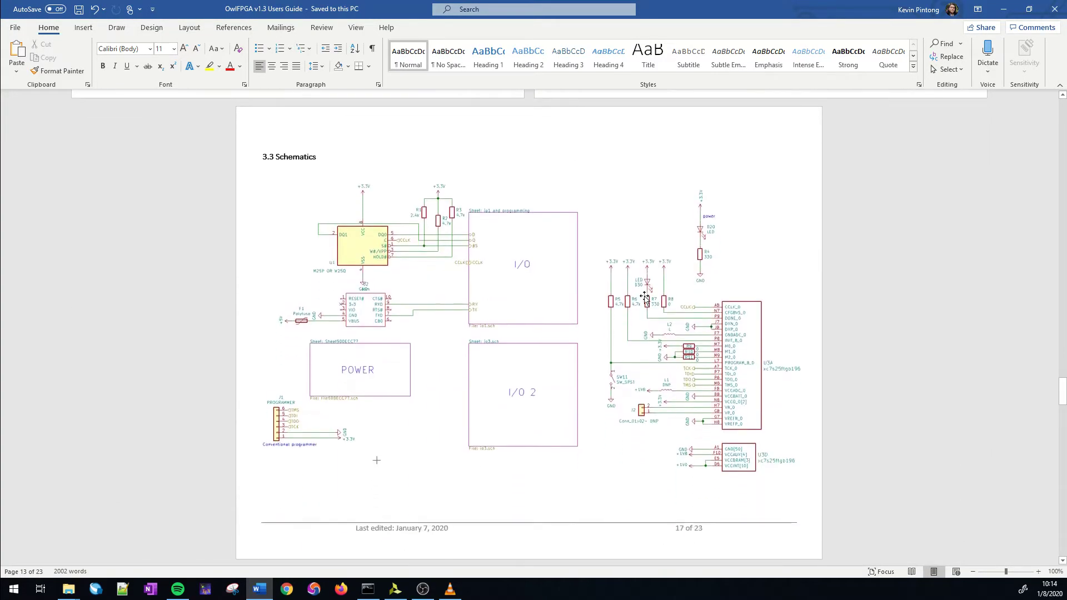
scroll(594, 253, down, 15)
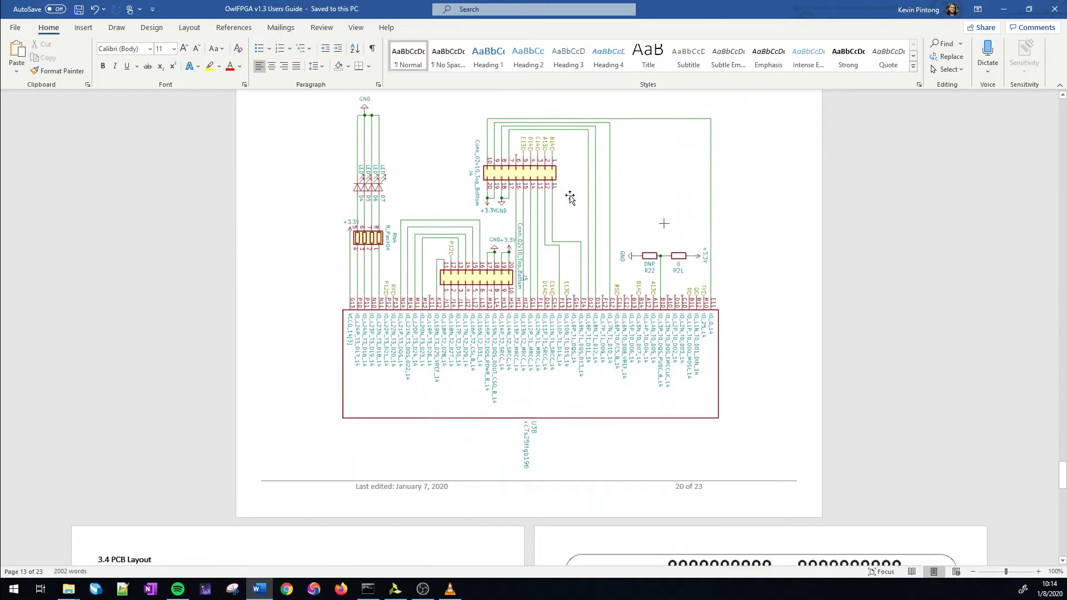
scroll(445, 261, up, 12)
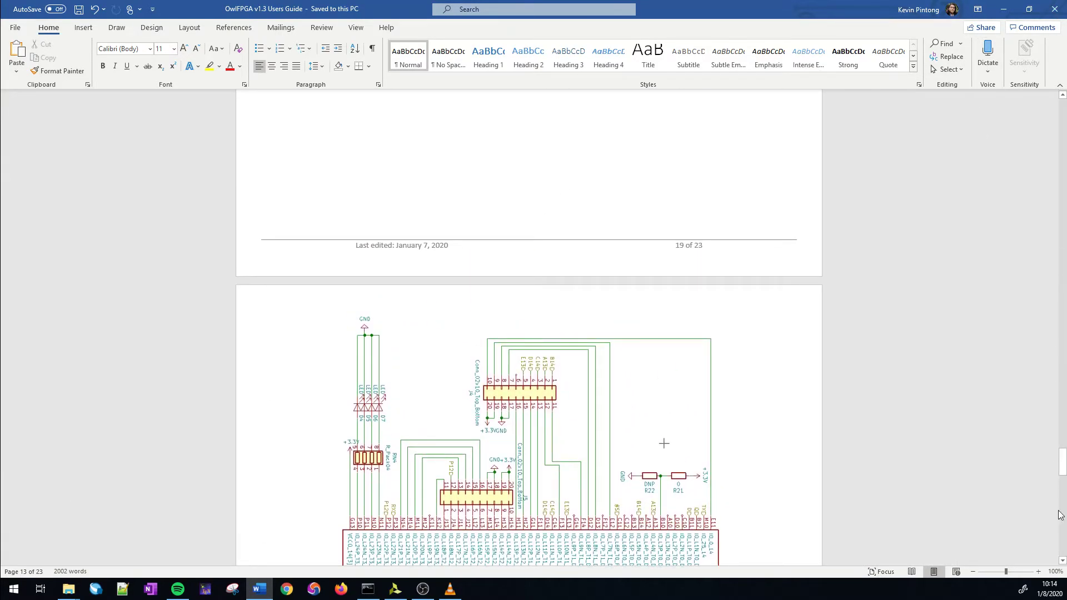
Minimize Word and bring the template_owlFPGA and programmer folder windows to the front.
click(1004, 9)
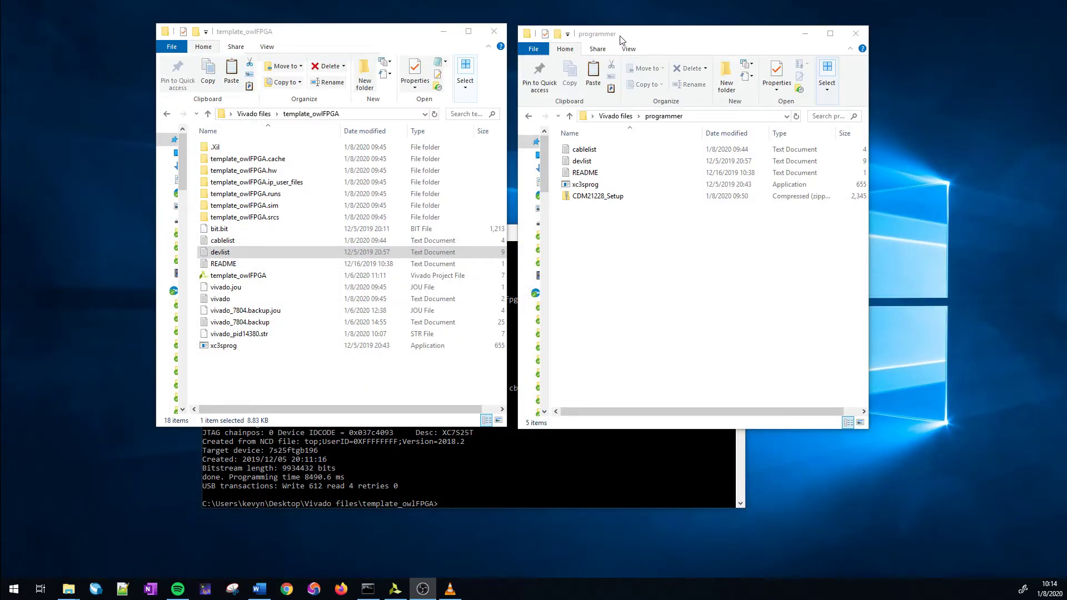
click(419, 25)
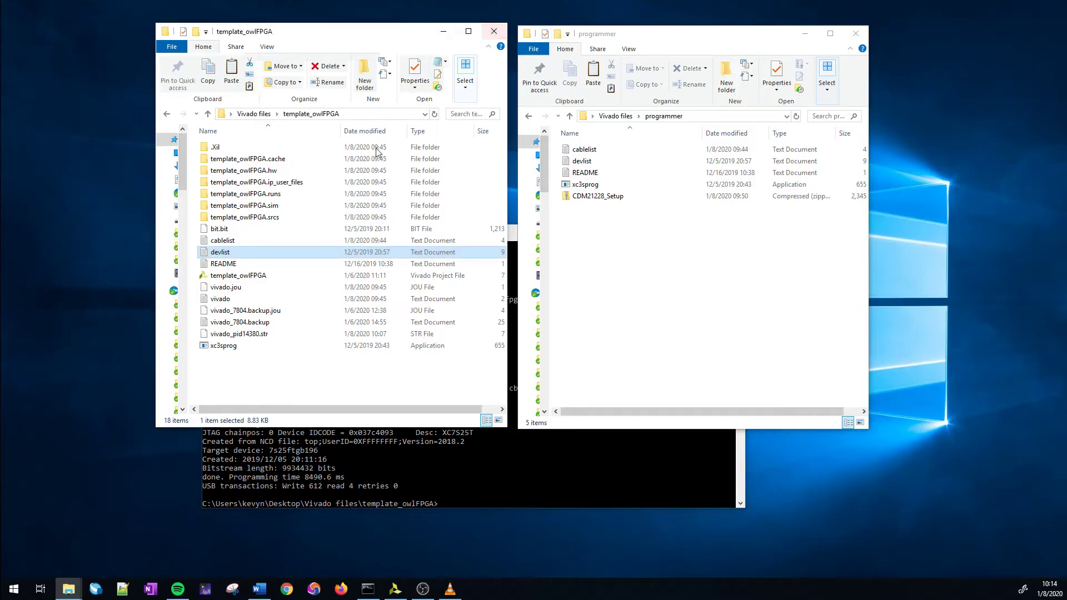
click(721, 30)
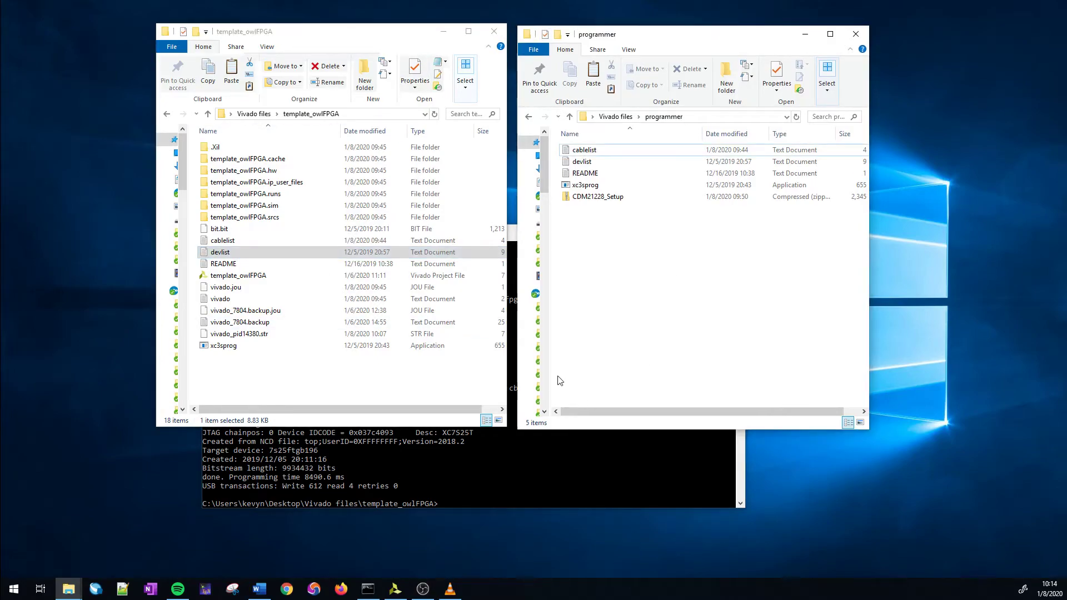
Select xc3sprog and cablelist in the programmer folder, and bit.bit in the template_owlFPGA folder, to review the files needed for programming.
click(608, 185)
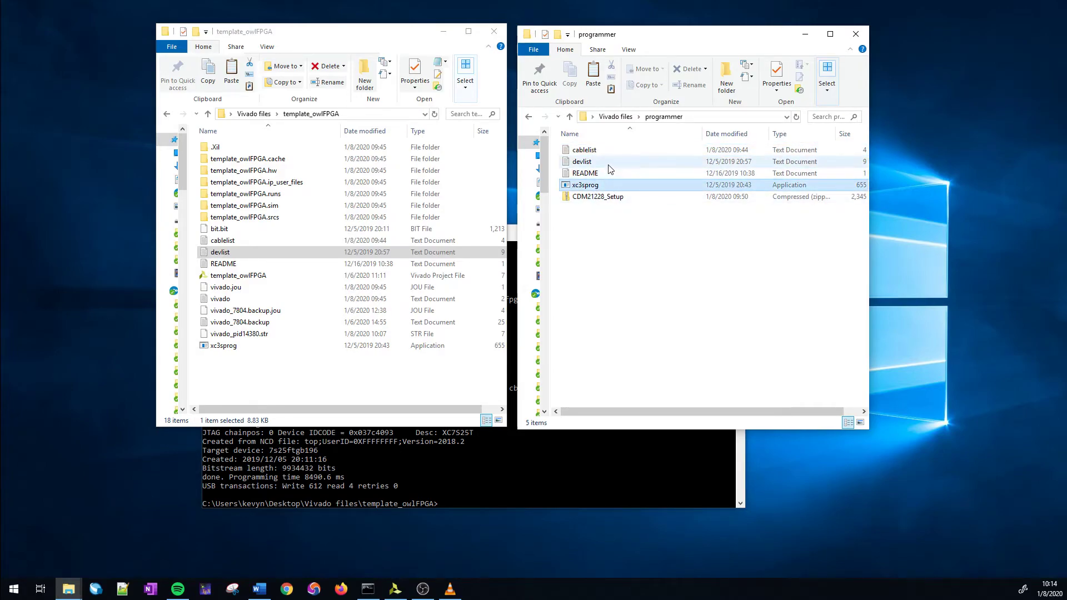
click(613, 152)
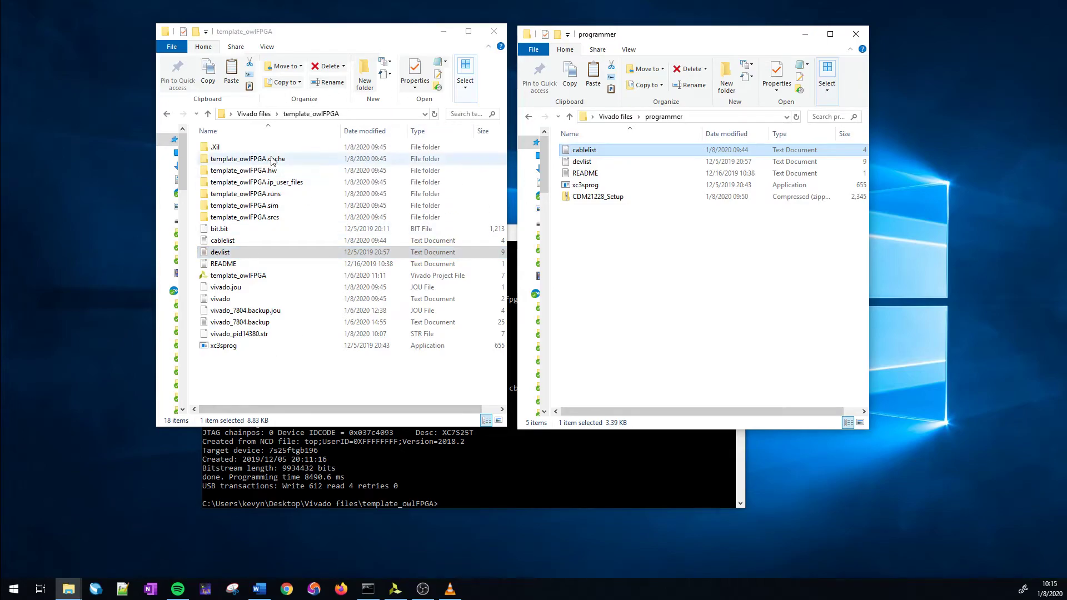
click(385, 229)
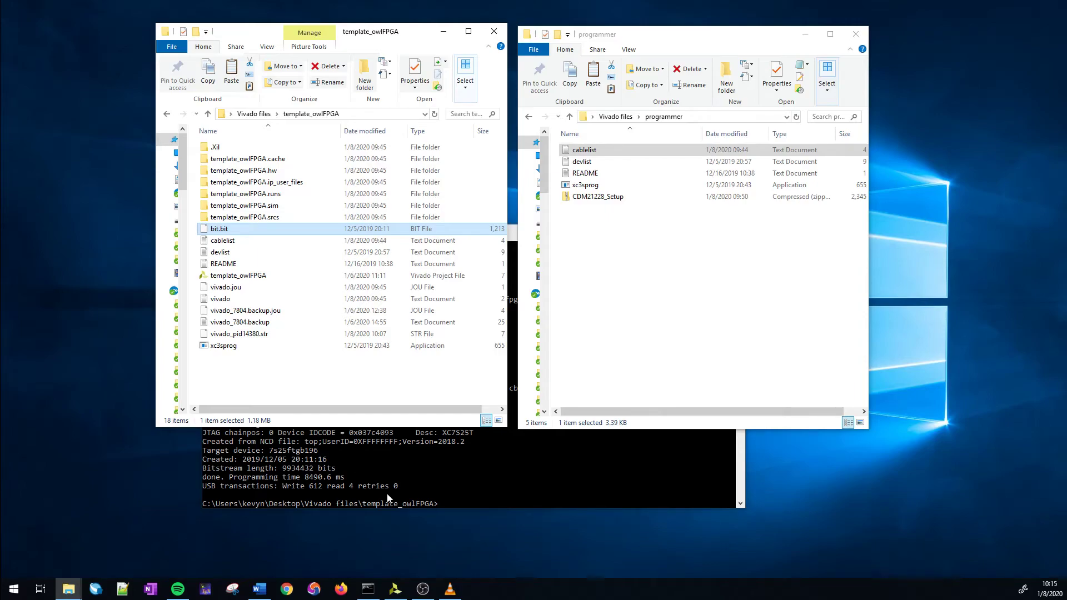
Recall the command xc3sprog -c owlfpga -v bit.bit at the Command Prompt without running it, and return to the template_owlFPGA folder.
click(458, 429)
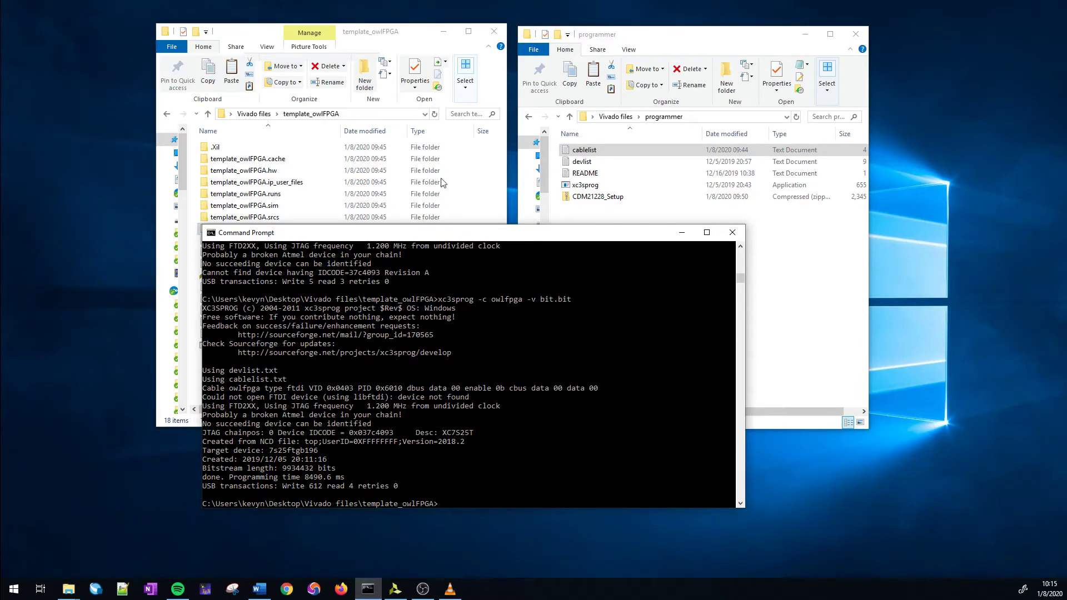
key(Up)
click(352, 40)
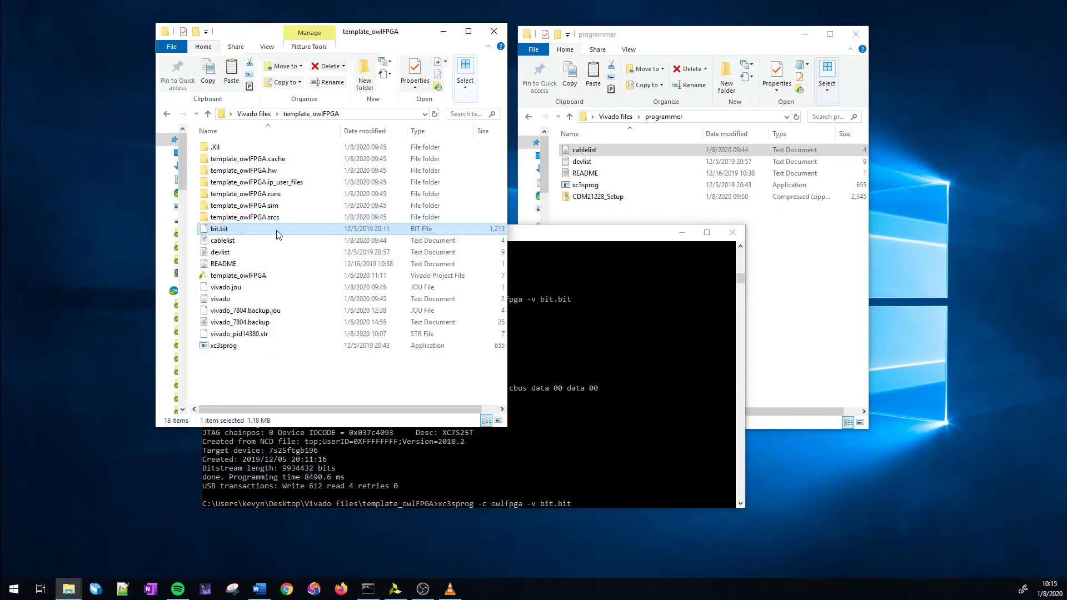
Open the CDM21228_Setup archive in the programmer folder, go back to the folder, and bring the Command Prompt to the front.
click(642, 214)
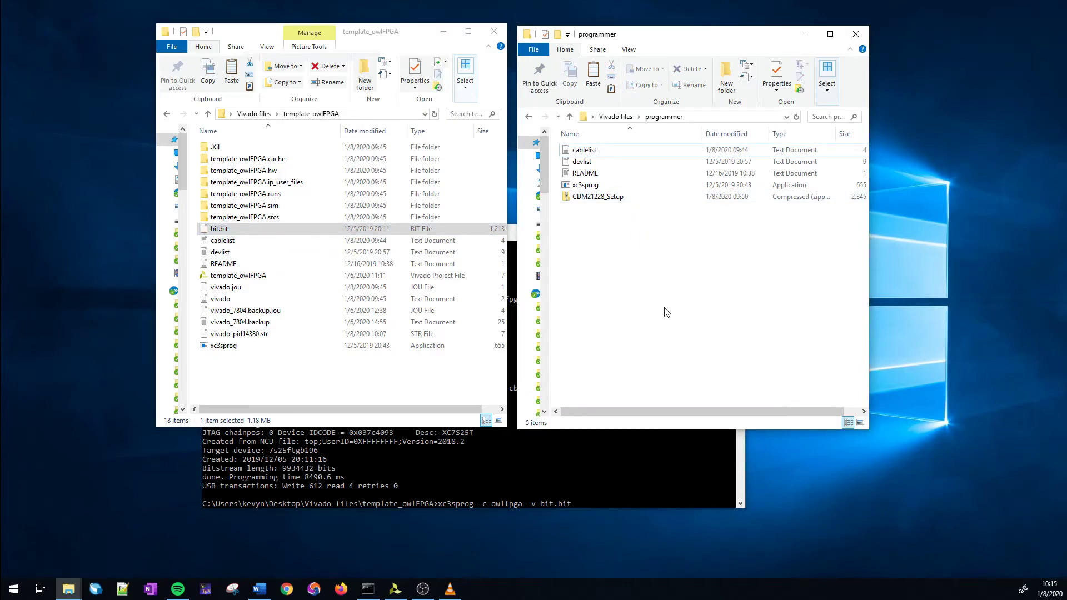
click(624, 204)
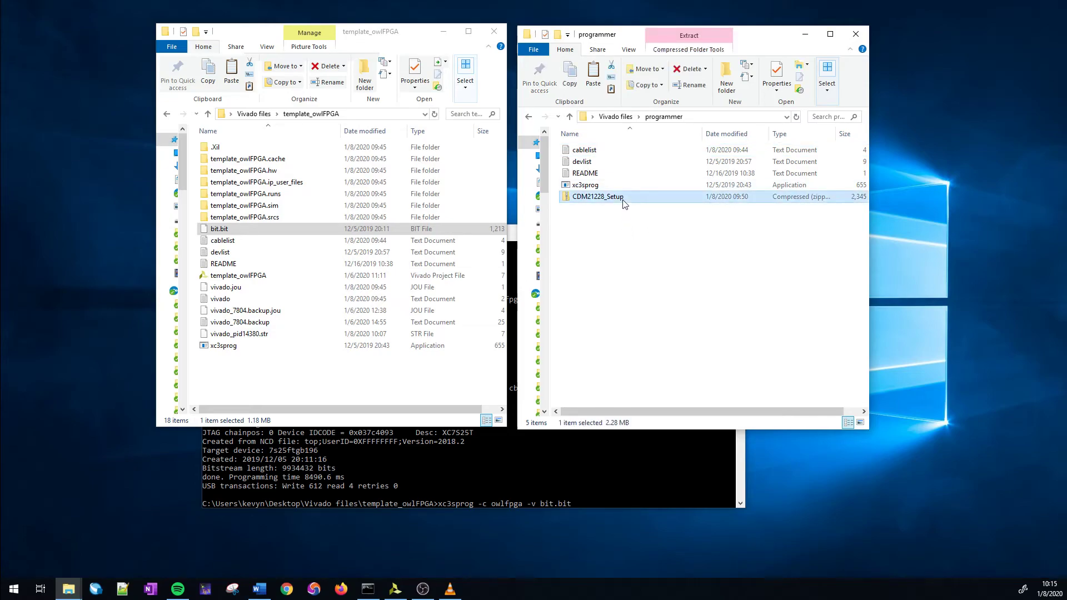
click(593, 199)
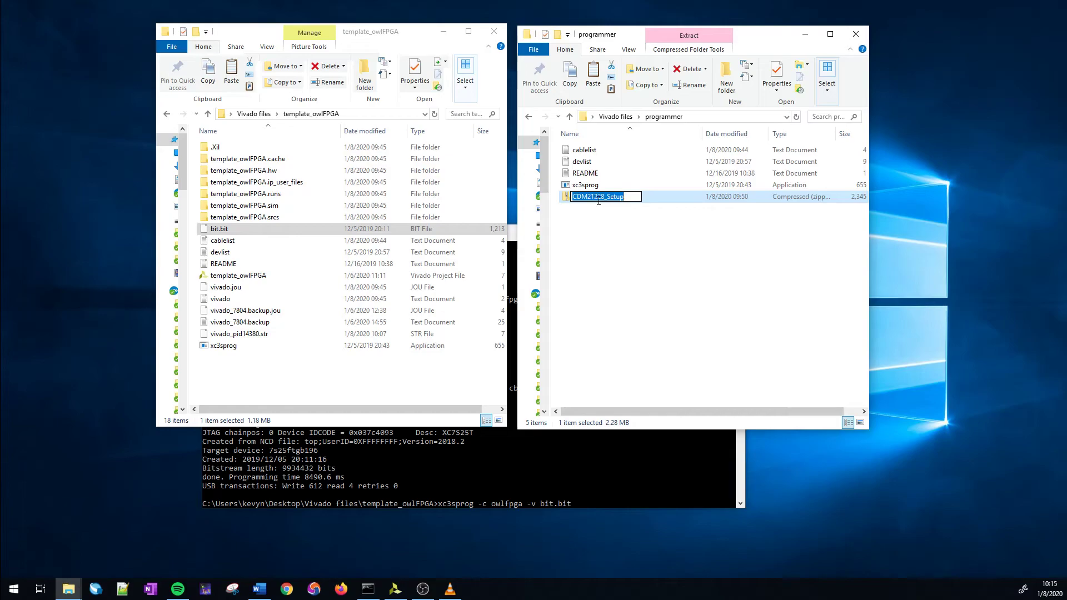
click(662, 224)
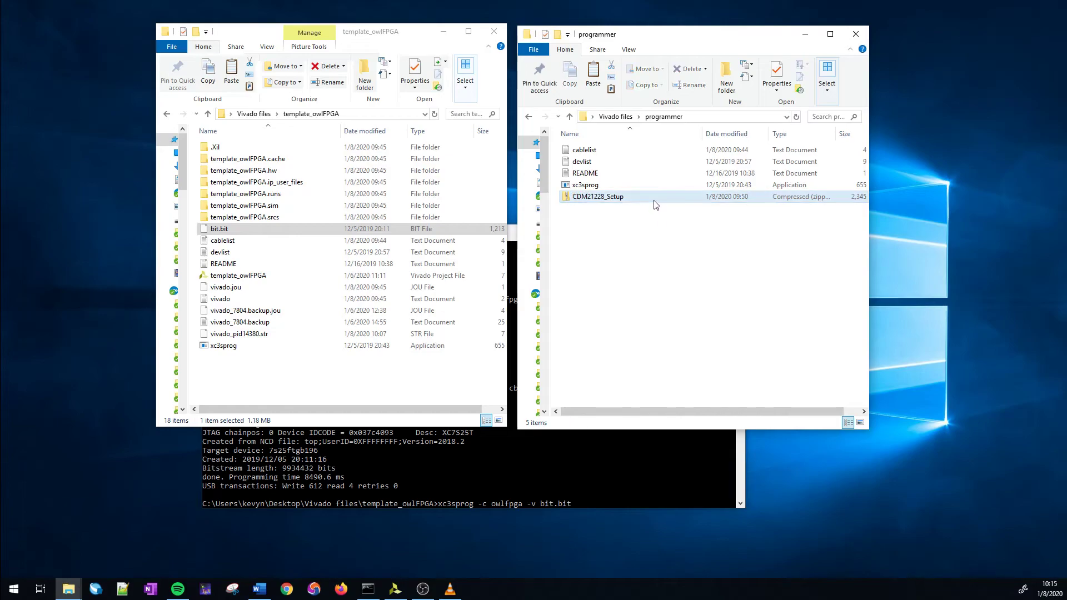
double_click(615, 199)
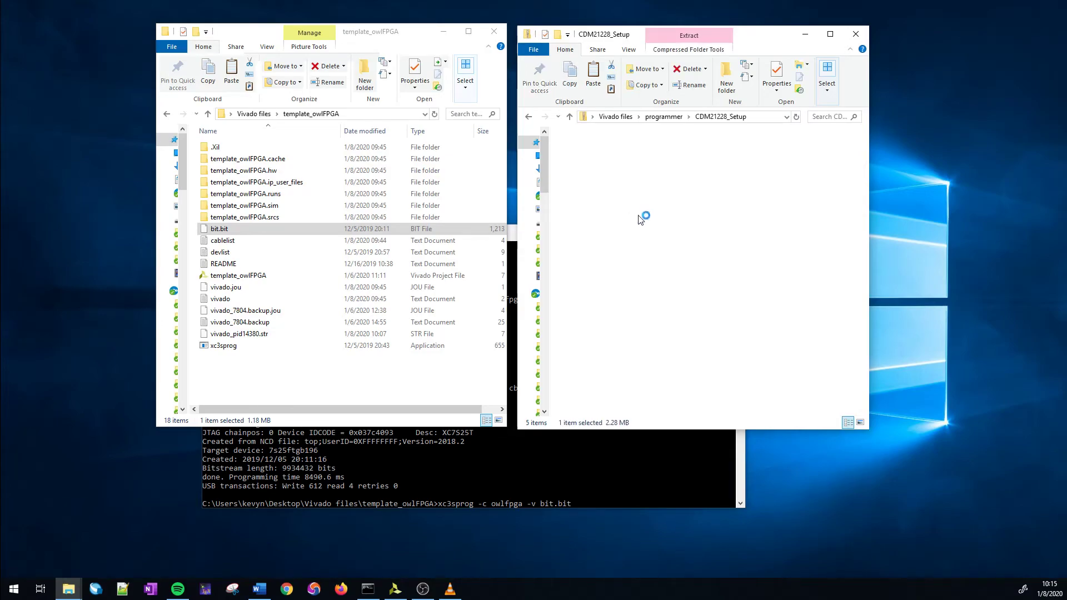
click(528, 117)
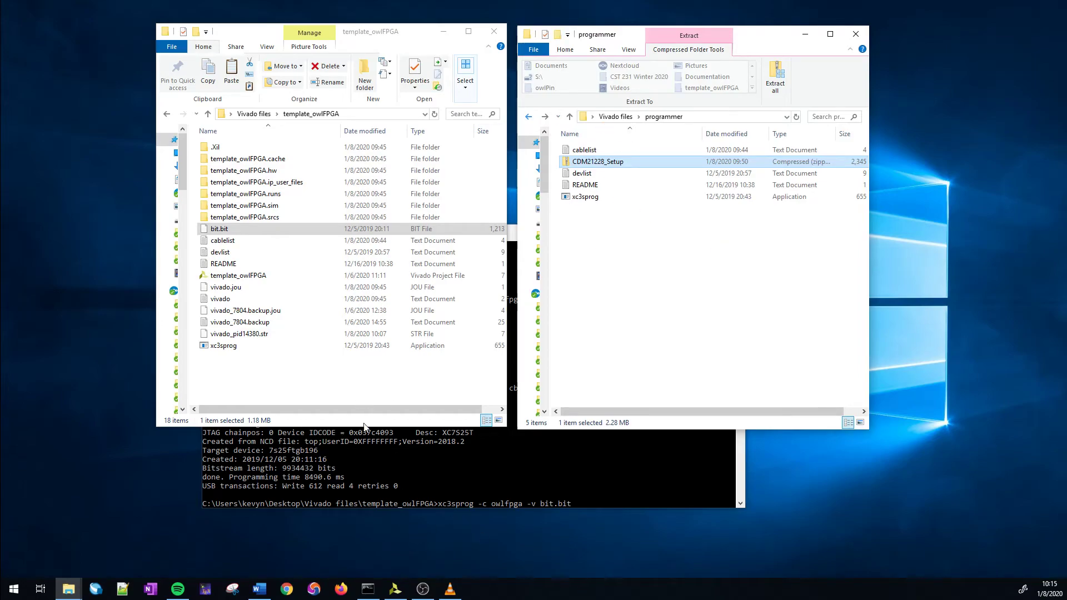
click(498, 478)
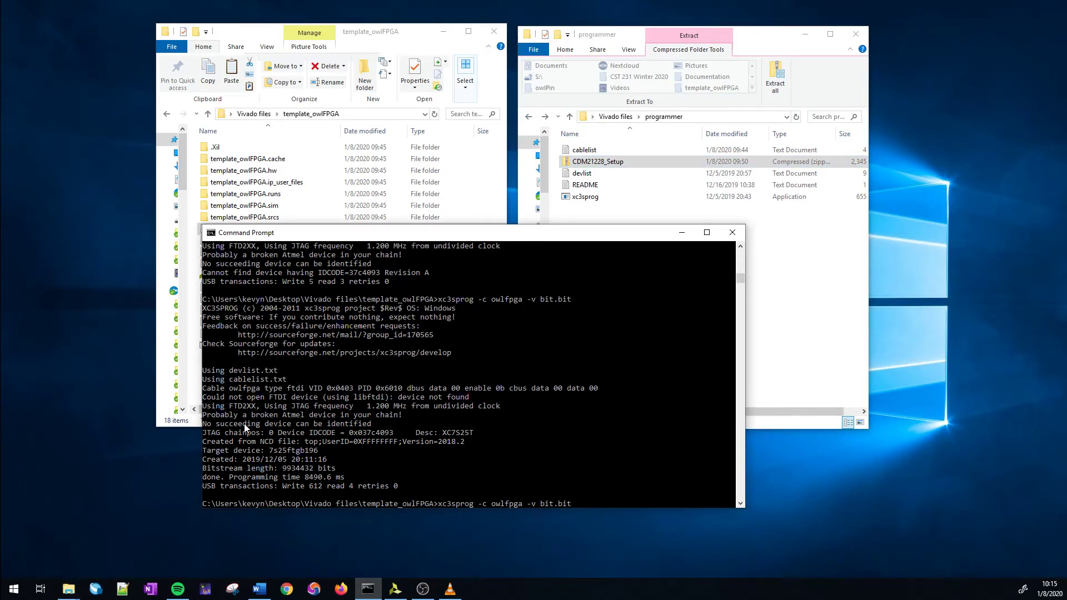